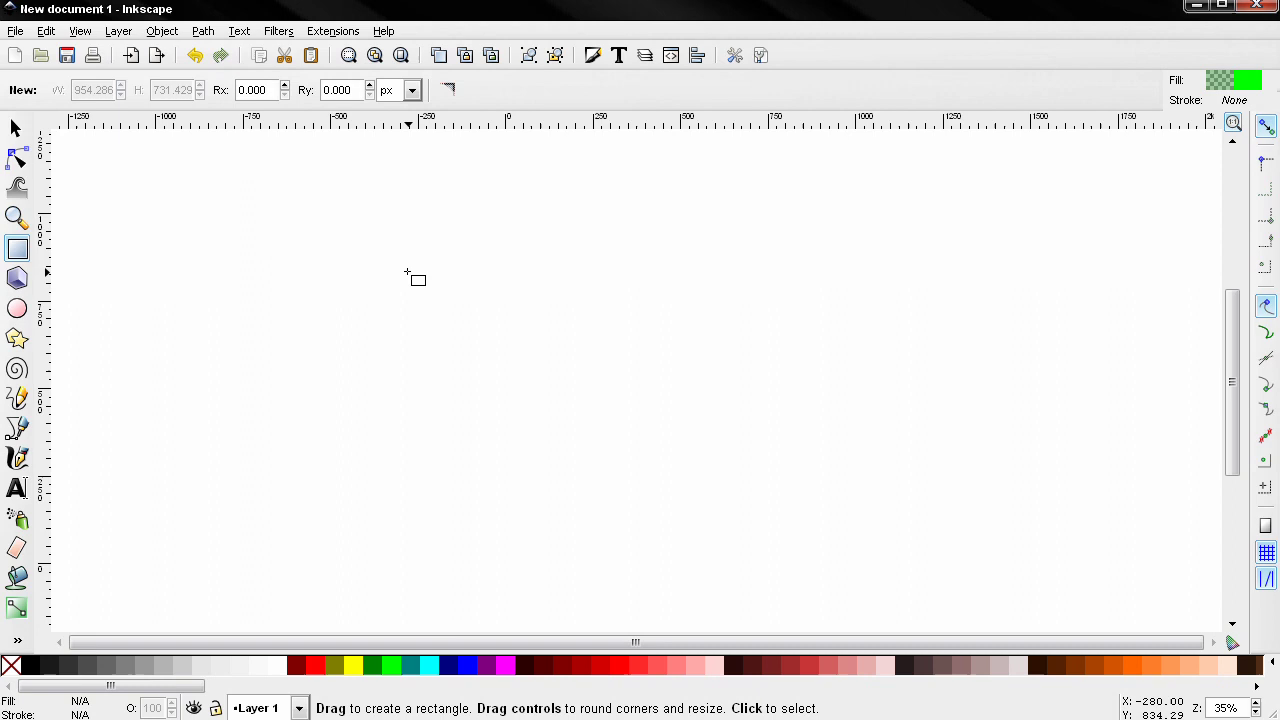
Draw a pale green 842.857 × 700 px rectangle on the blank canvas.
left_click_drag(300, 218, 596, 463)
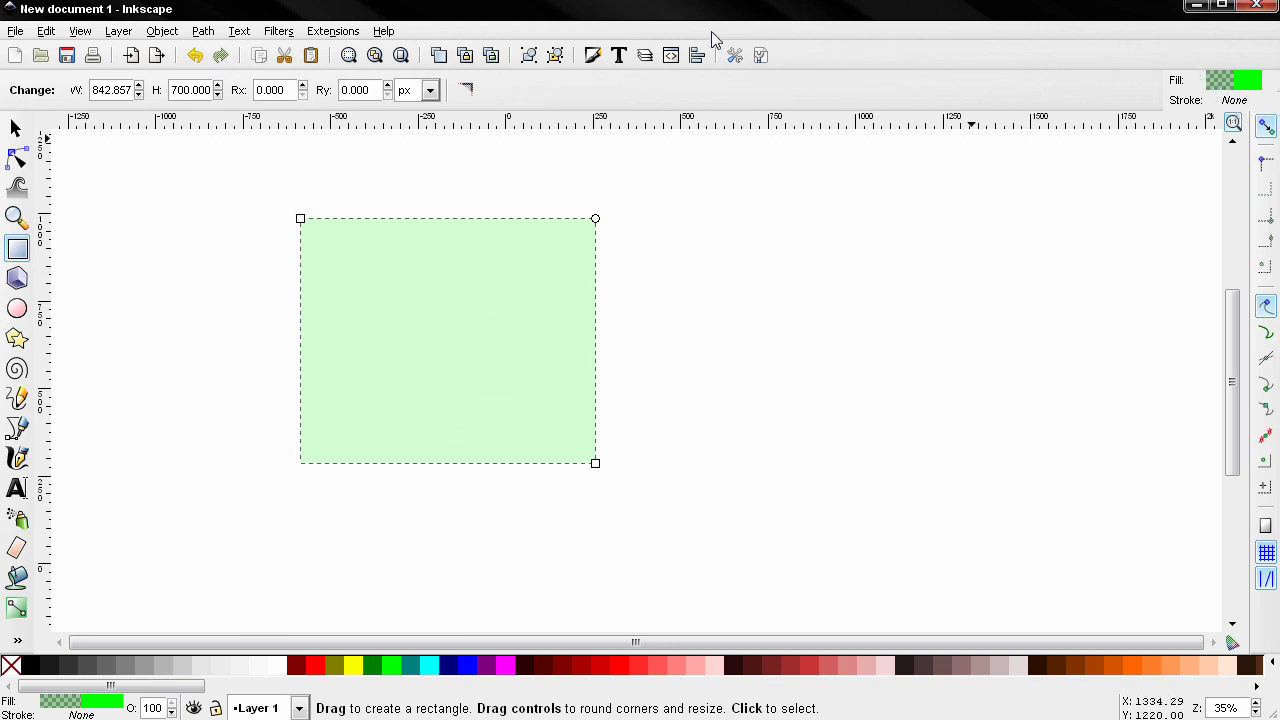
Raise the green fill's alpha from 43 to 255 (00ff00ff) in Fill and Stroke.
left_click(591, 57)
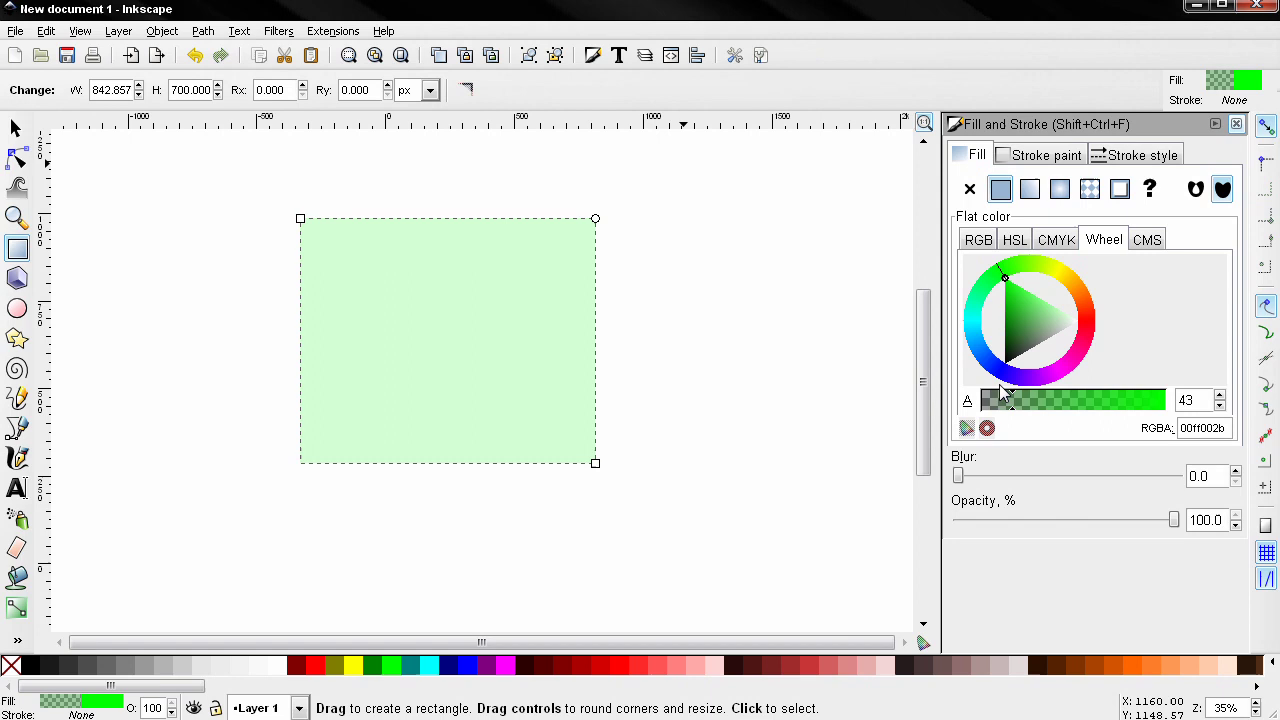
left_click(1236, 125)
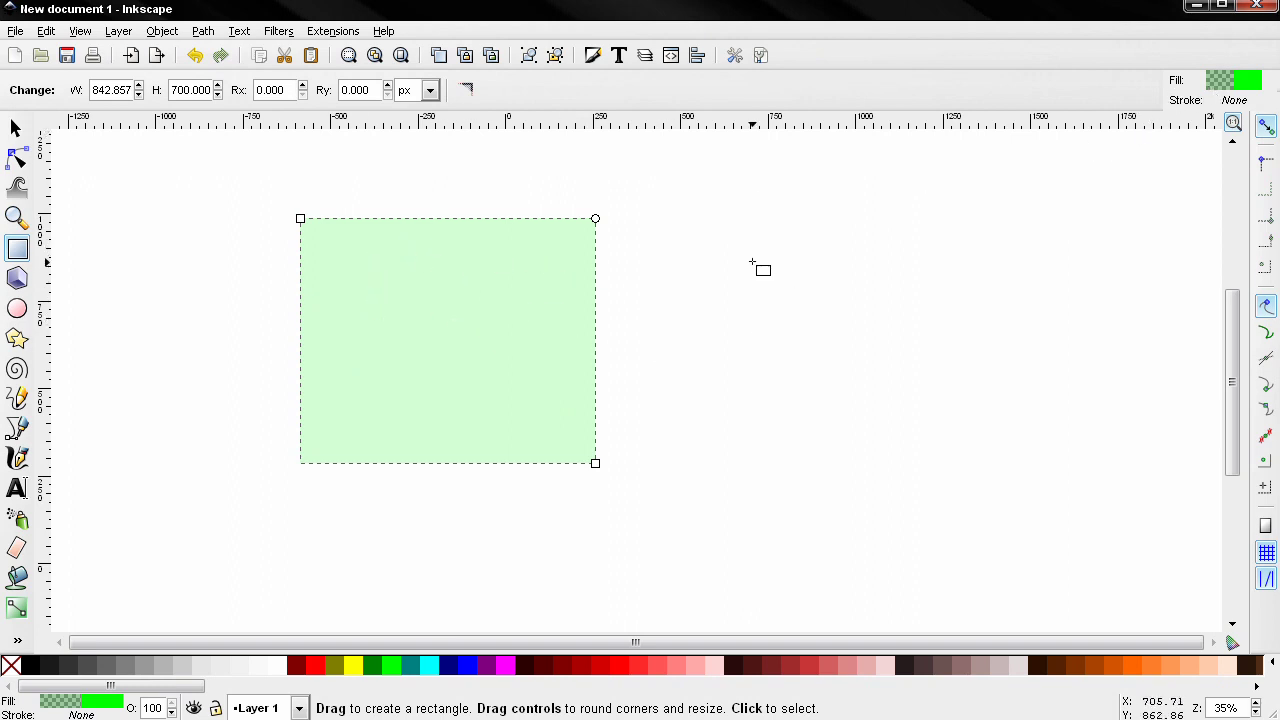
left_click(590, 56)
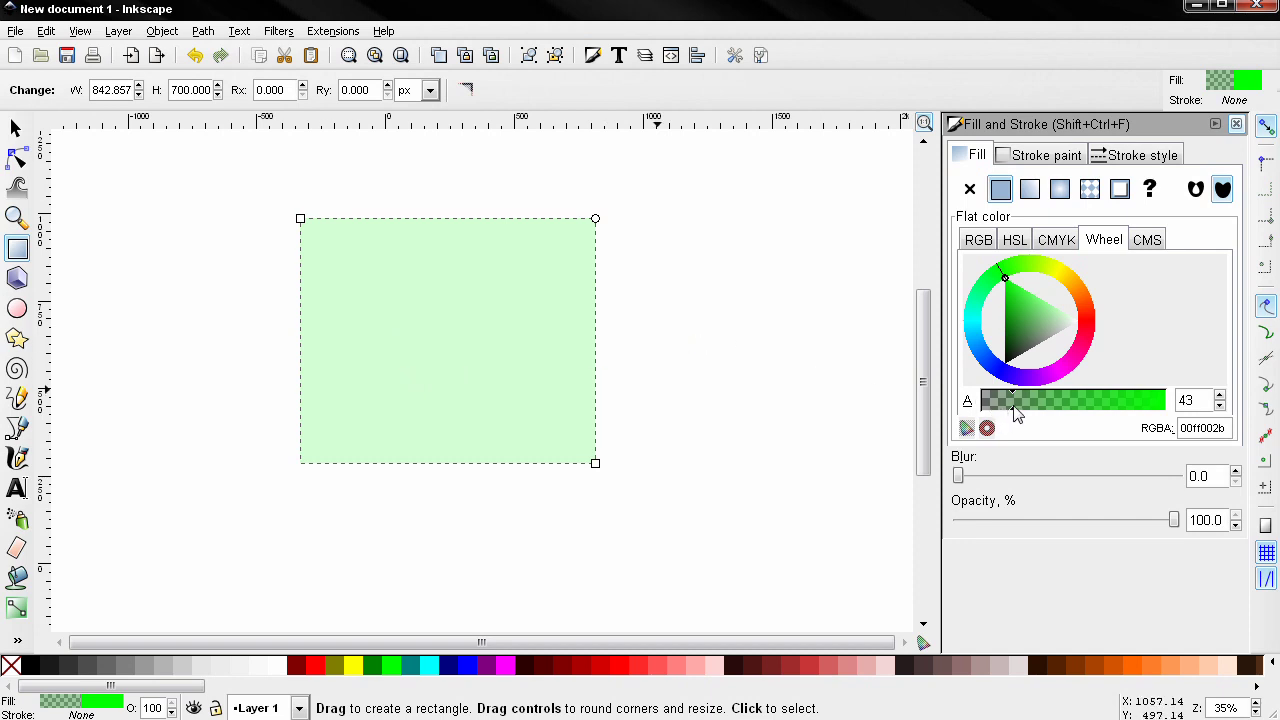
left_click_drag(1014, 411, 1183, 418)
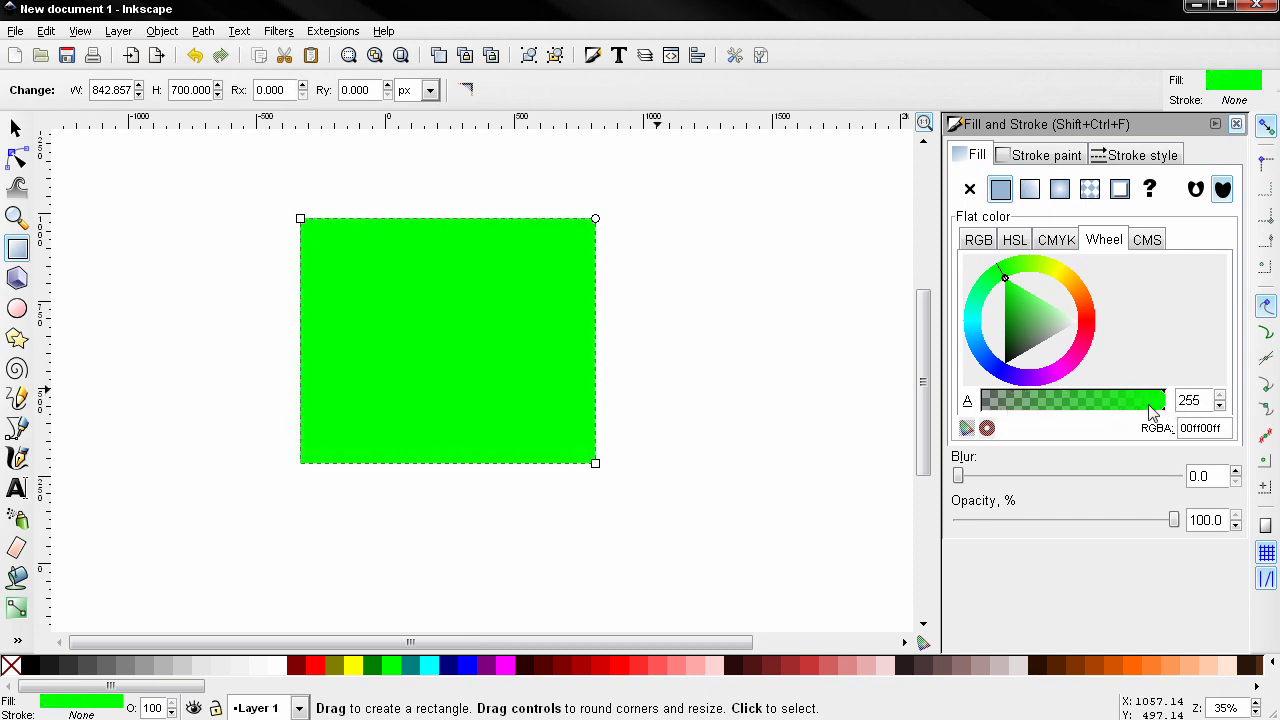
left_click(1236, 123)
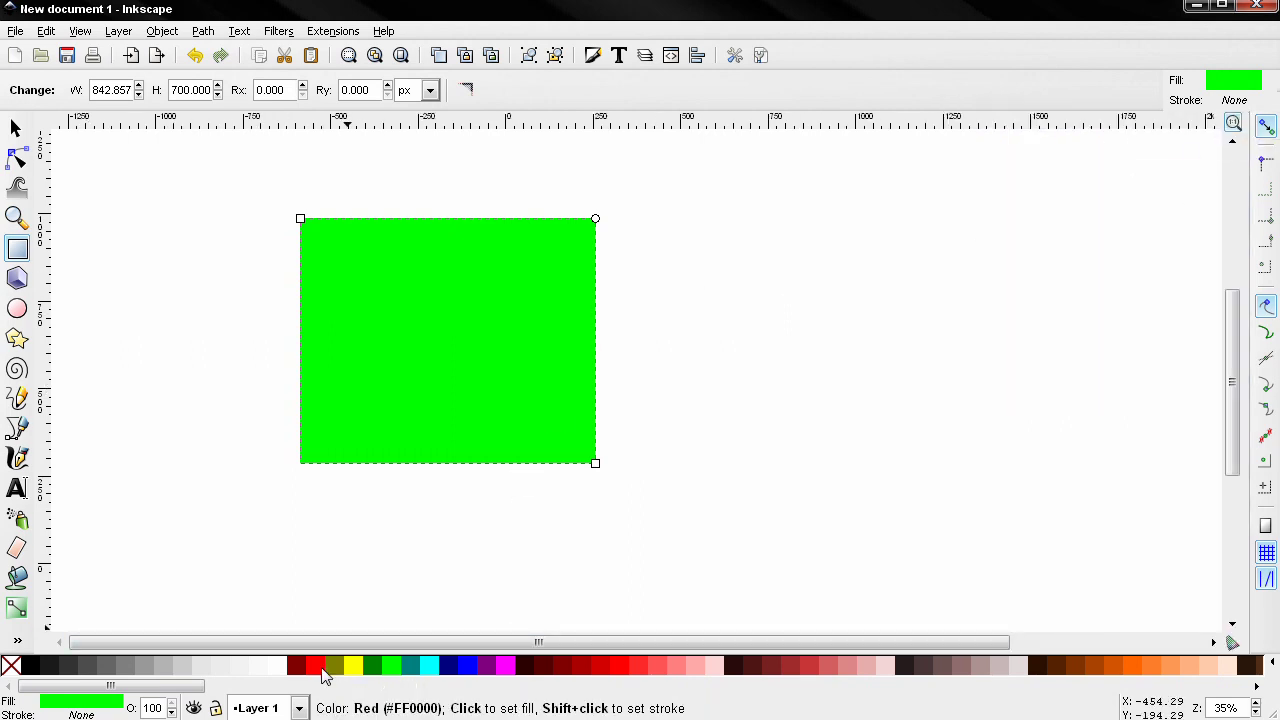
Change the rectangle's fill to solid red (#FF0000) from the palette.
left_click(322, 668)
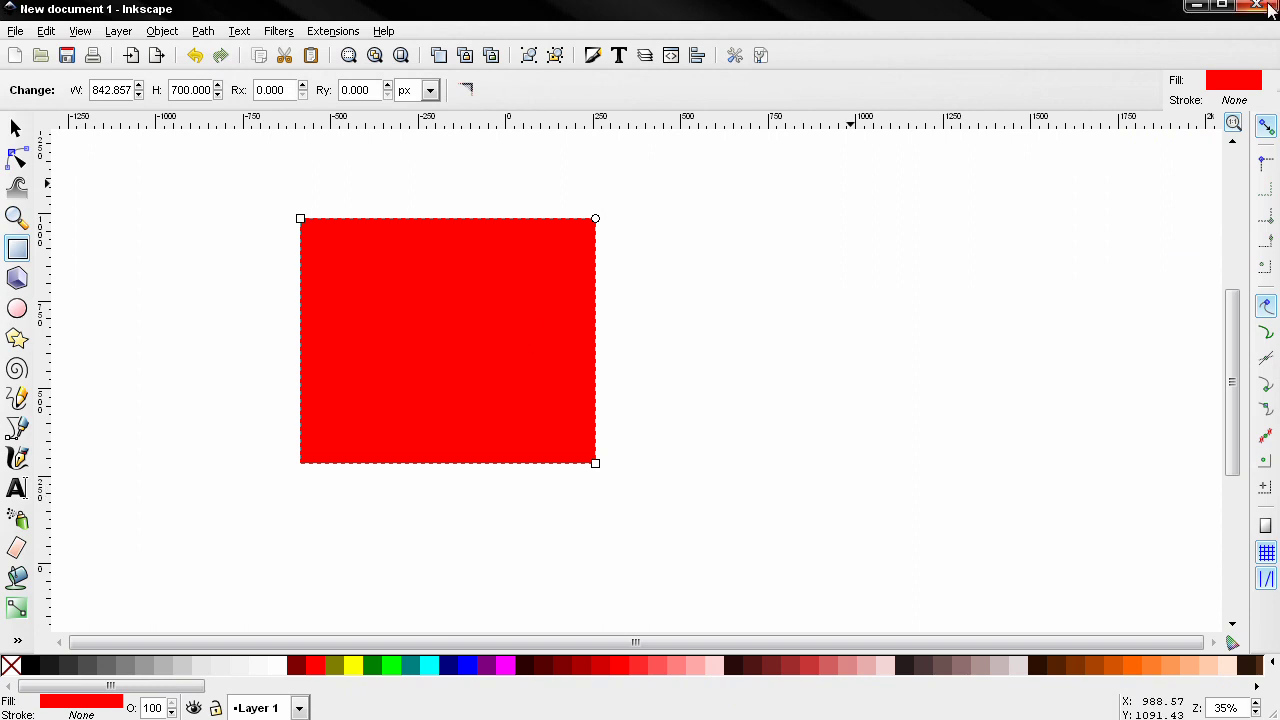
left_click(16, 245)
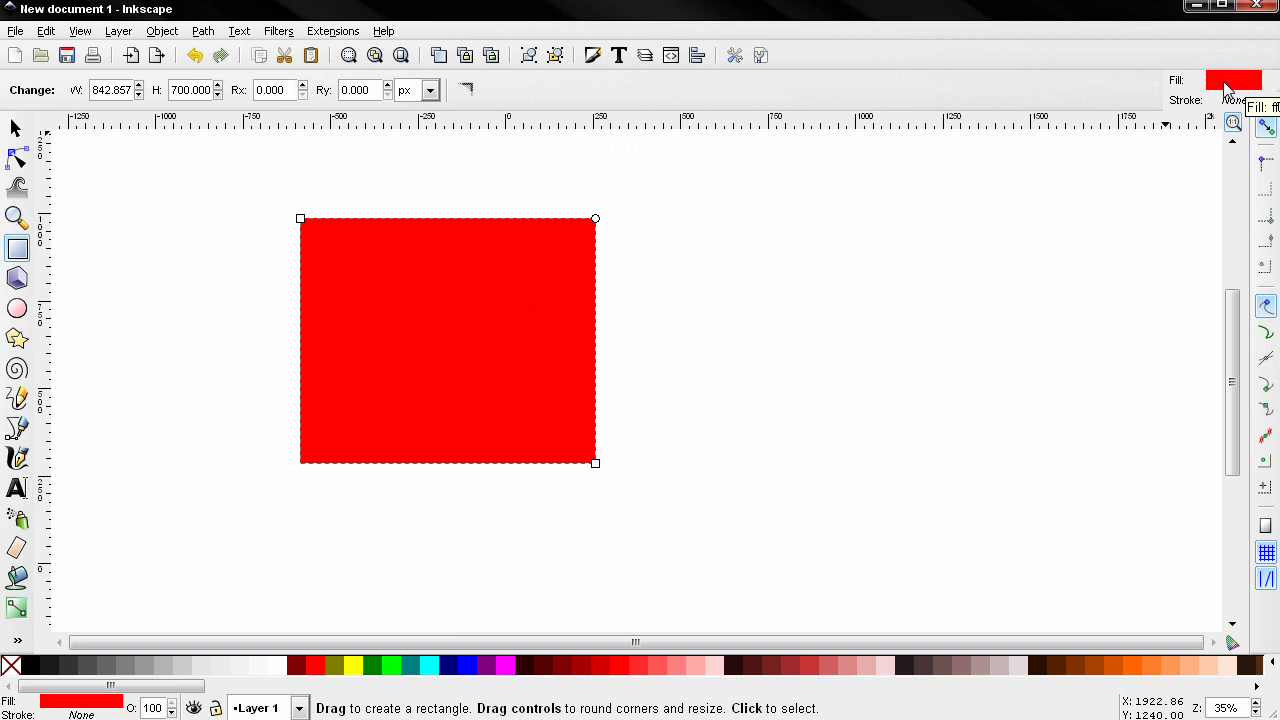
Delete the old rectangle and discard two trial rectangles with Esc.
key("Delete")
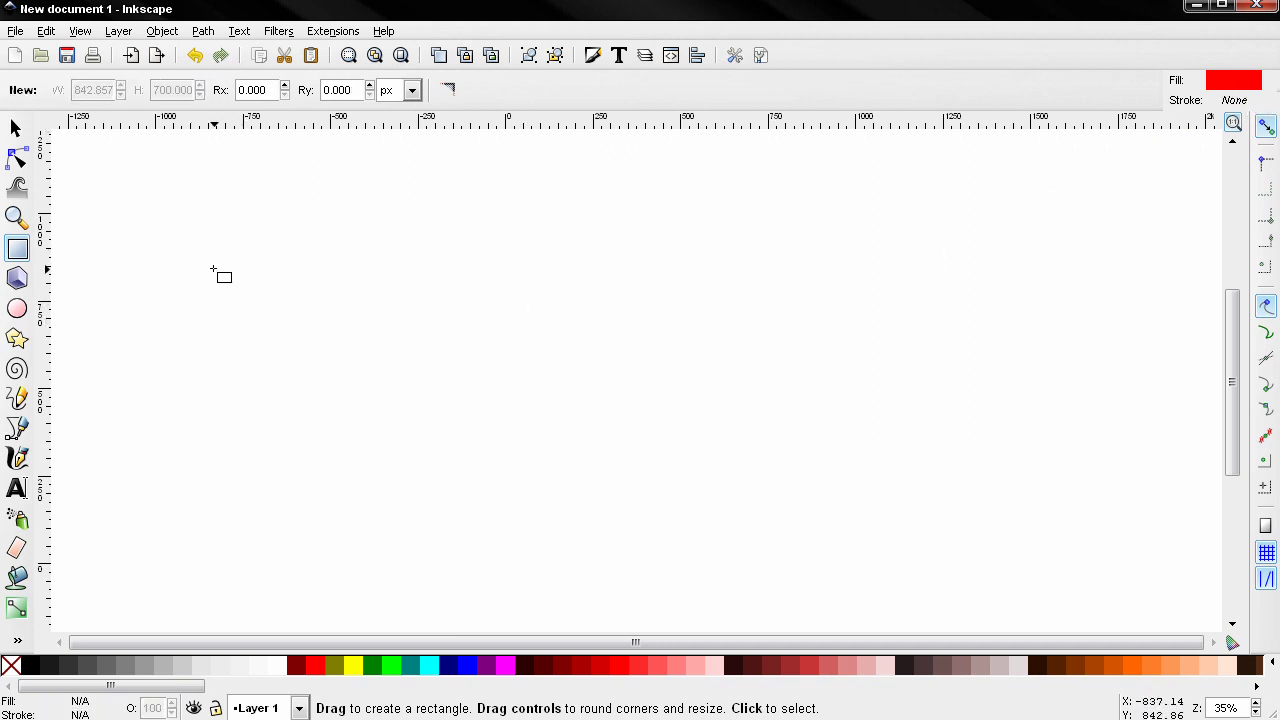
mouse_move(265, 232)
left_mouse_down()
mouse_move(431, 360)
mouse_move(500, 318)
mouse_move(677, 467)
mouse_move(549, 440)
mouse_move(689, 474)
mouse_move(634, 457)
mouse_move(721, 454)
left_mouse_up()
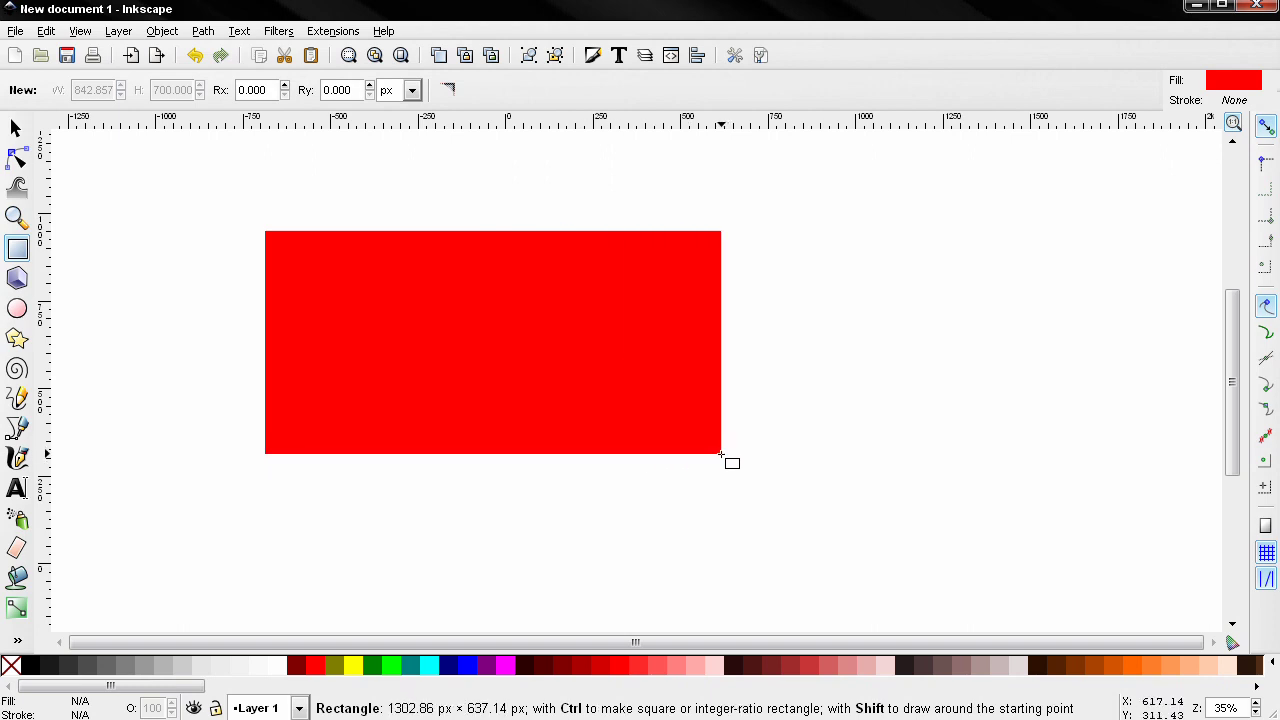
key("Escape")
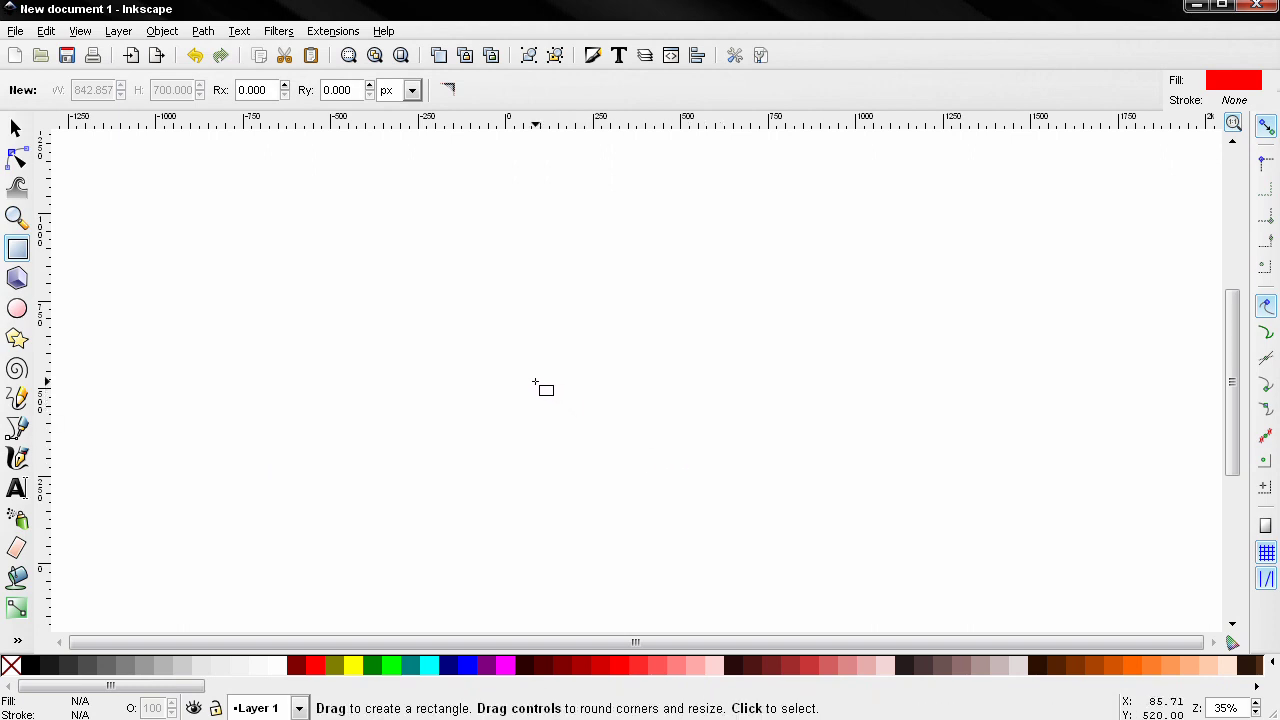
mouse_move(477, 300)
left_mouse_down()
mouse_move(629, 420)
mouse_move(820, 417)
mouse_move(829, 486)
mouse_move(751, 401)
left_mouse_up()
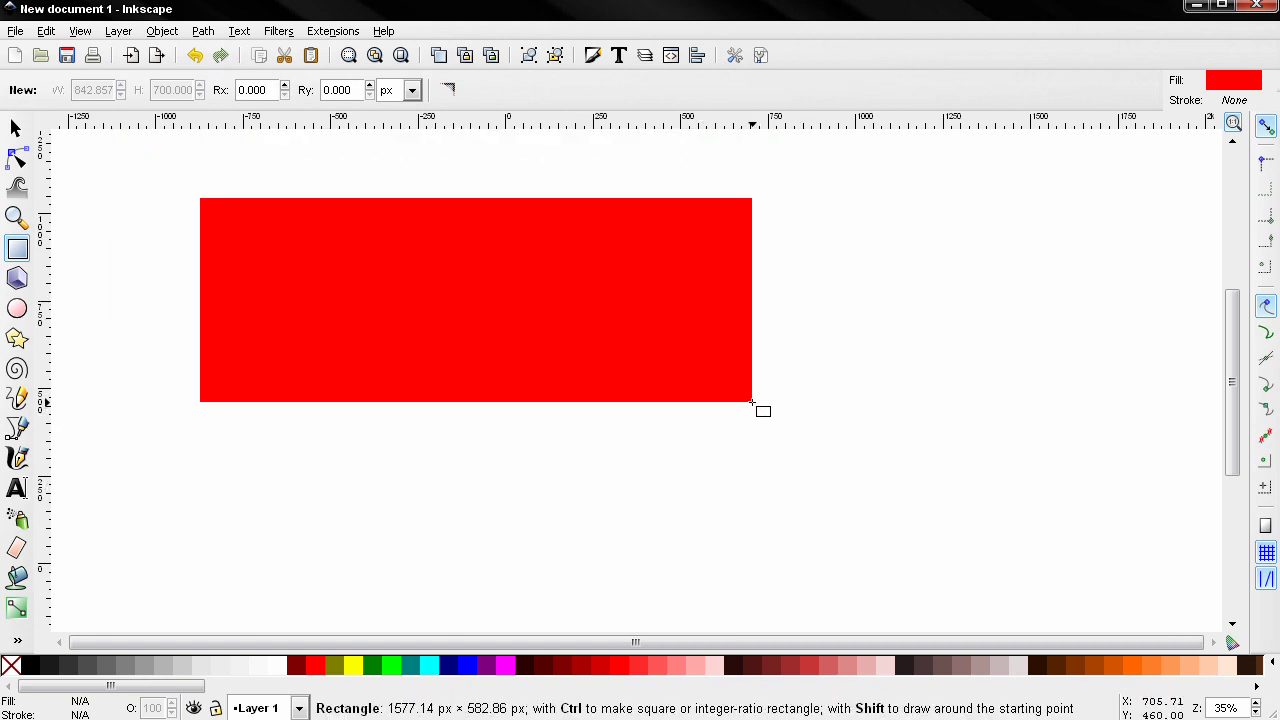
key("Escape")
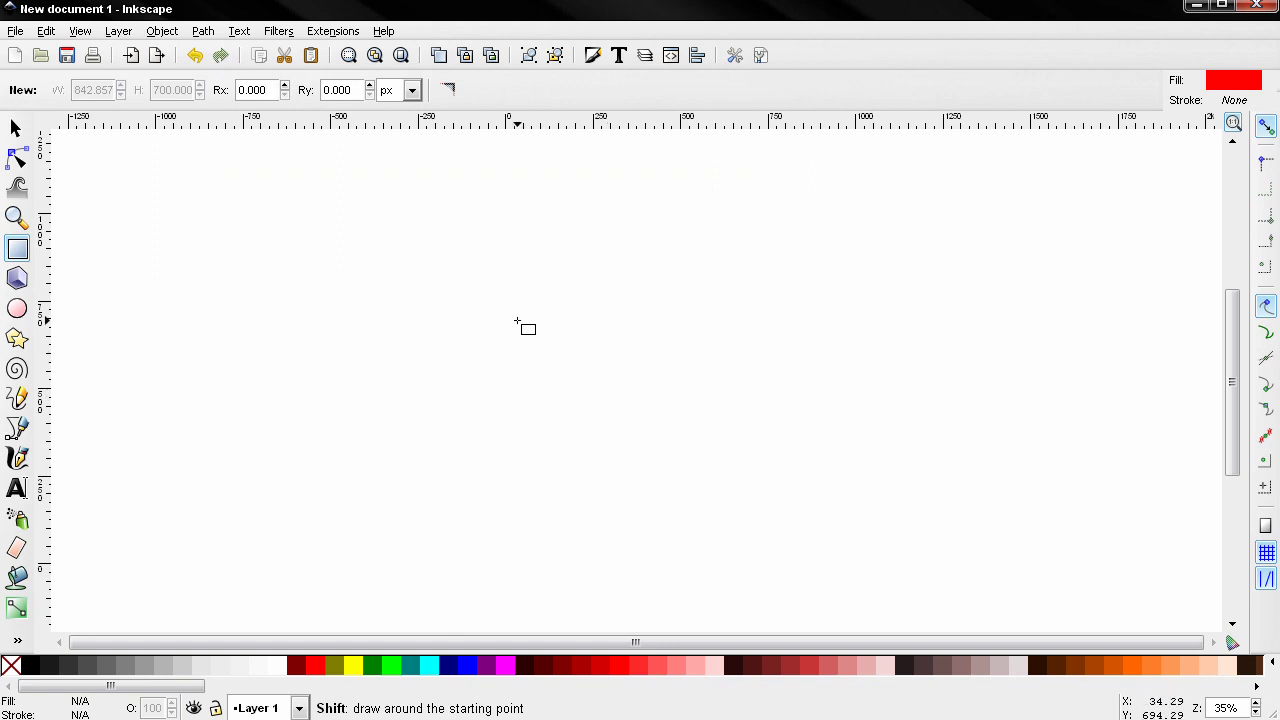
Draw a red 520 × 520 px square and a wide 780 × 260 px rectangle beside it.
left_click_drag(457, 268, 651, 452)
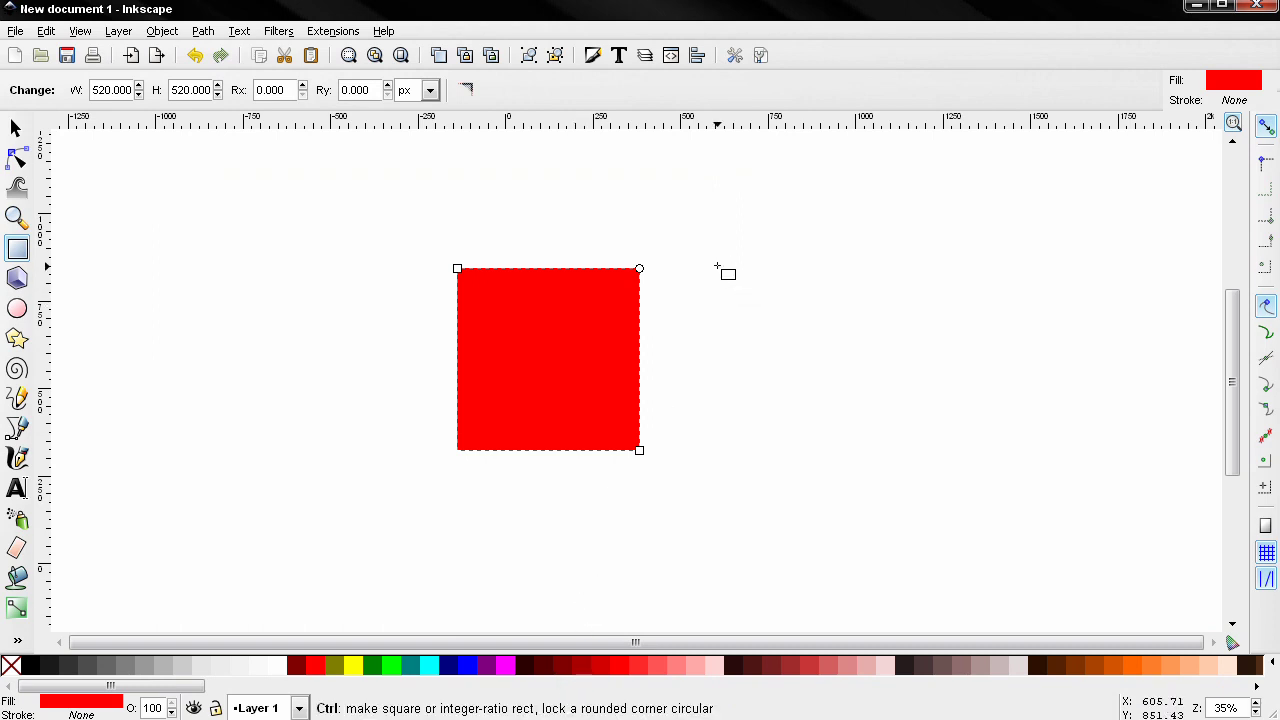
left_click_drag(716, 262, 833, 394)
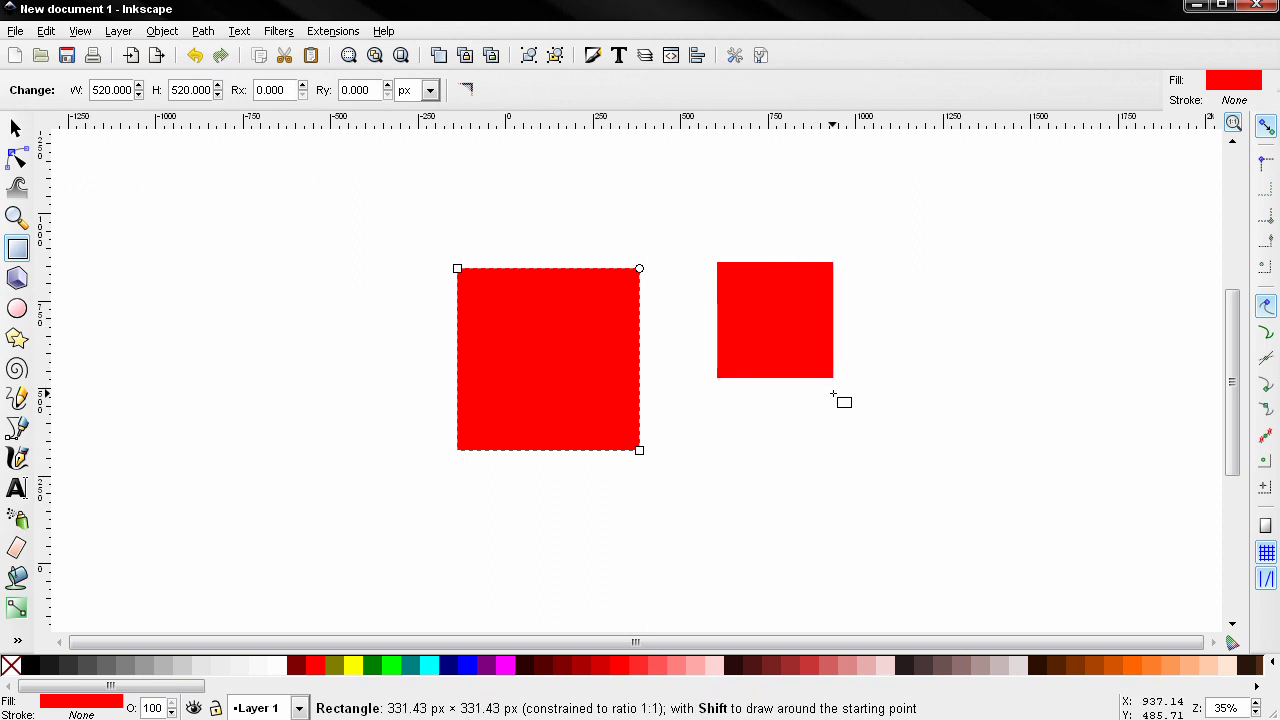
left_click_drag(833, 394, 945, 353)
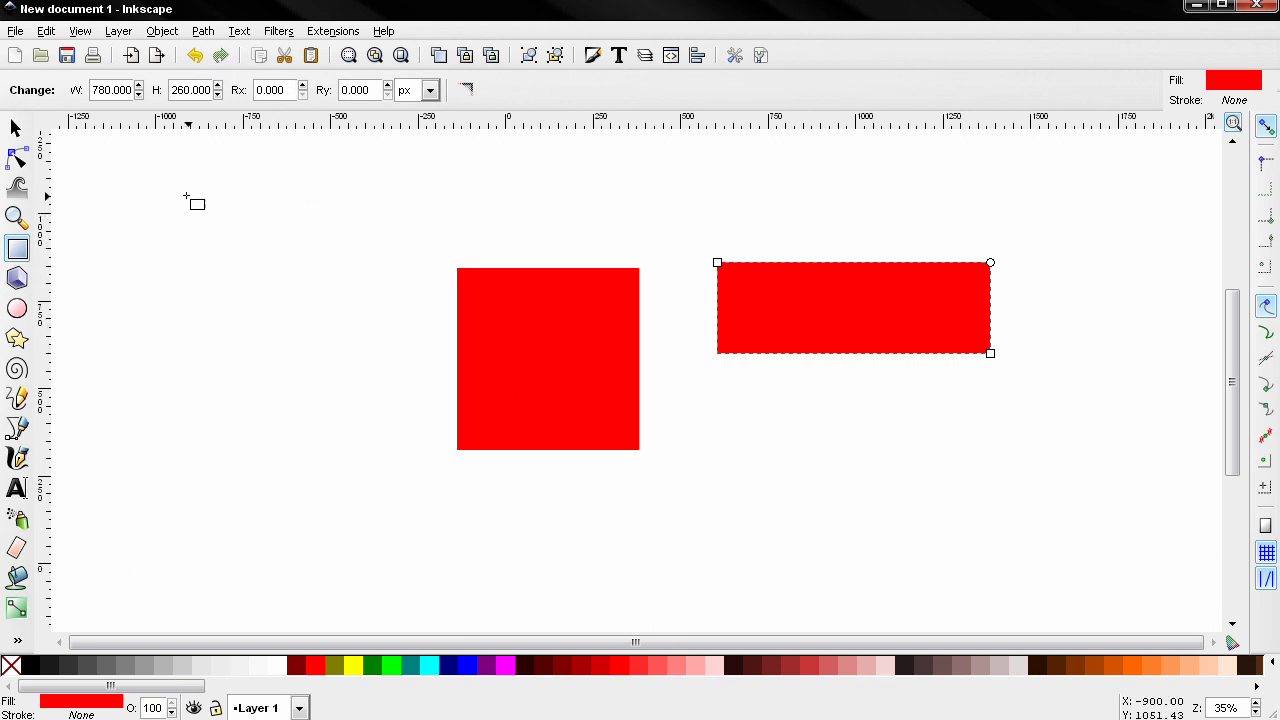
Move both red shapes up-left and stretch the square to 571.429 × 537.143 px.
left_click(15, 128)
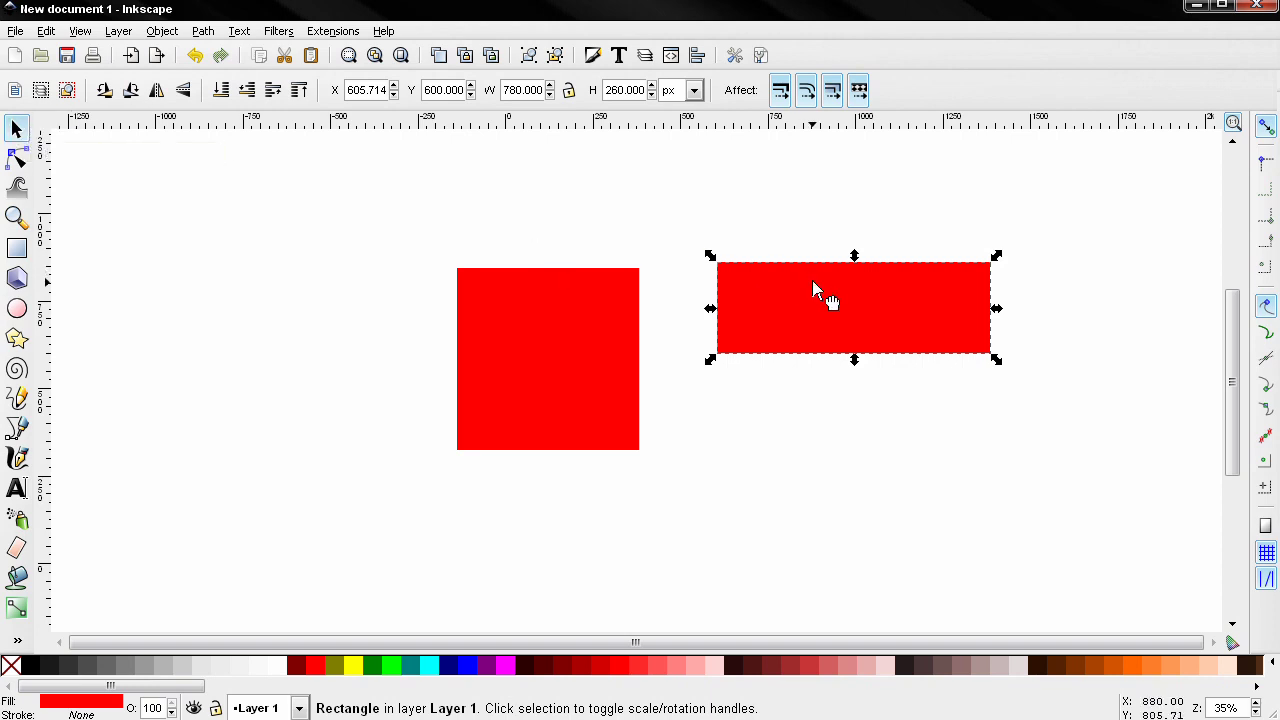
left_click_drag(805, 274, 770, 236)
left_click_drag(565, 342, 418, 284)
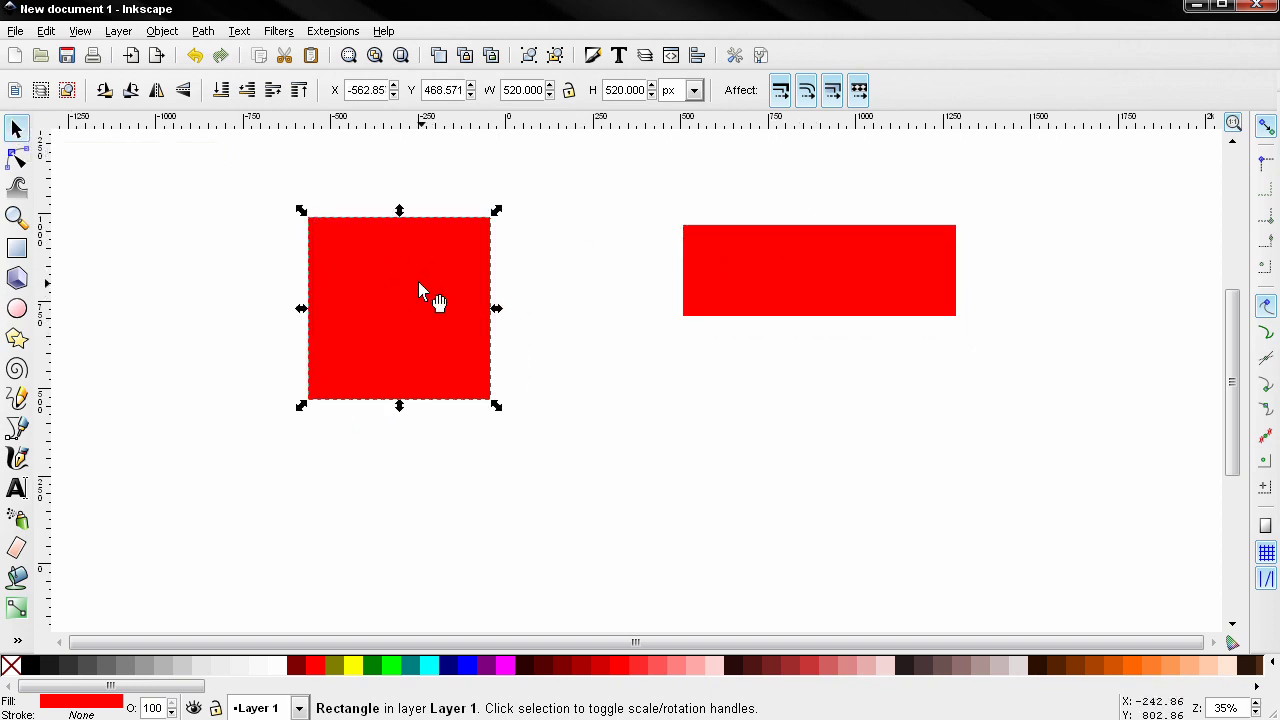
mouse_move(497, 406)
left_mouse_down()
mouse_move(526, 437)
mouse_move(514, 411)
left_mouse_up()
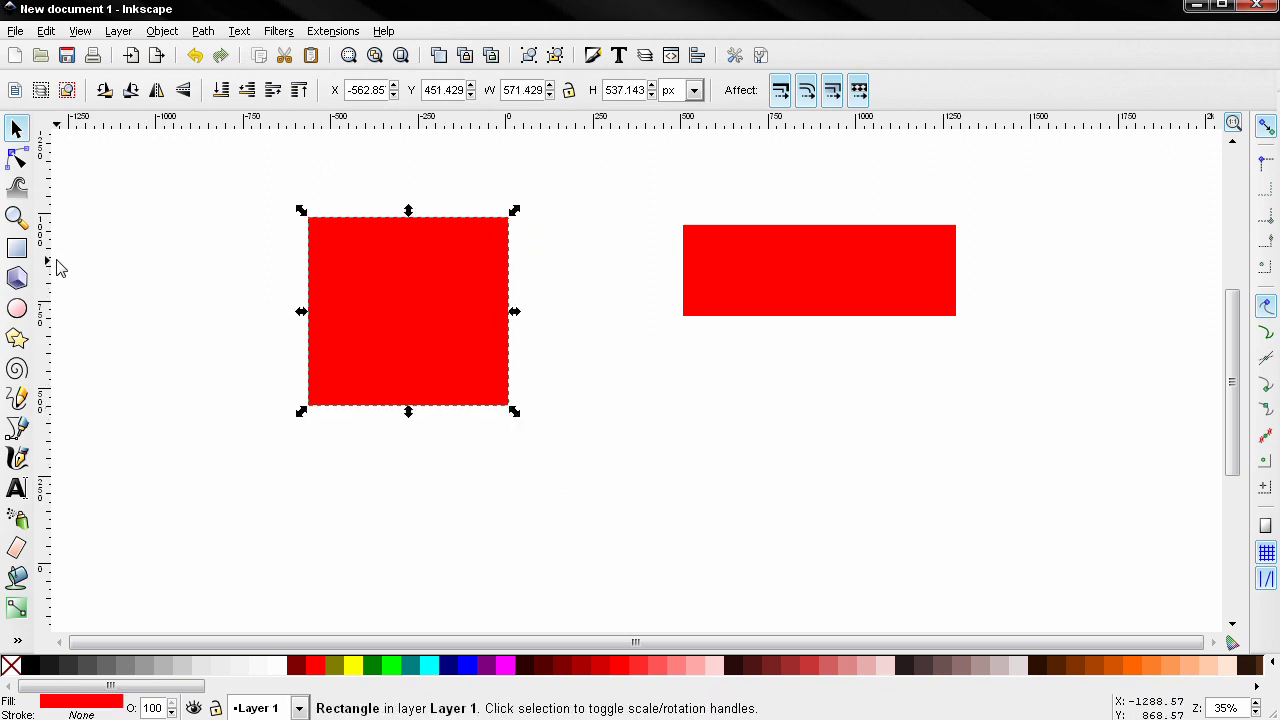
Enlarge the left shape to about 917 × 737 px and roughly round its corners.
left_click(17, 249)
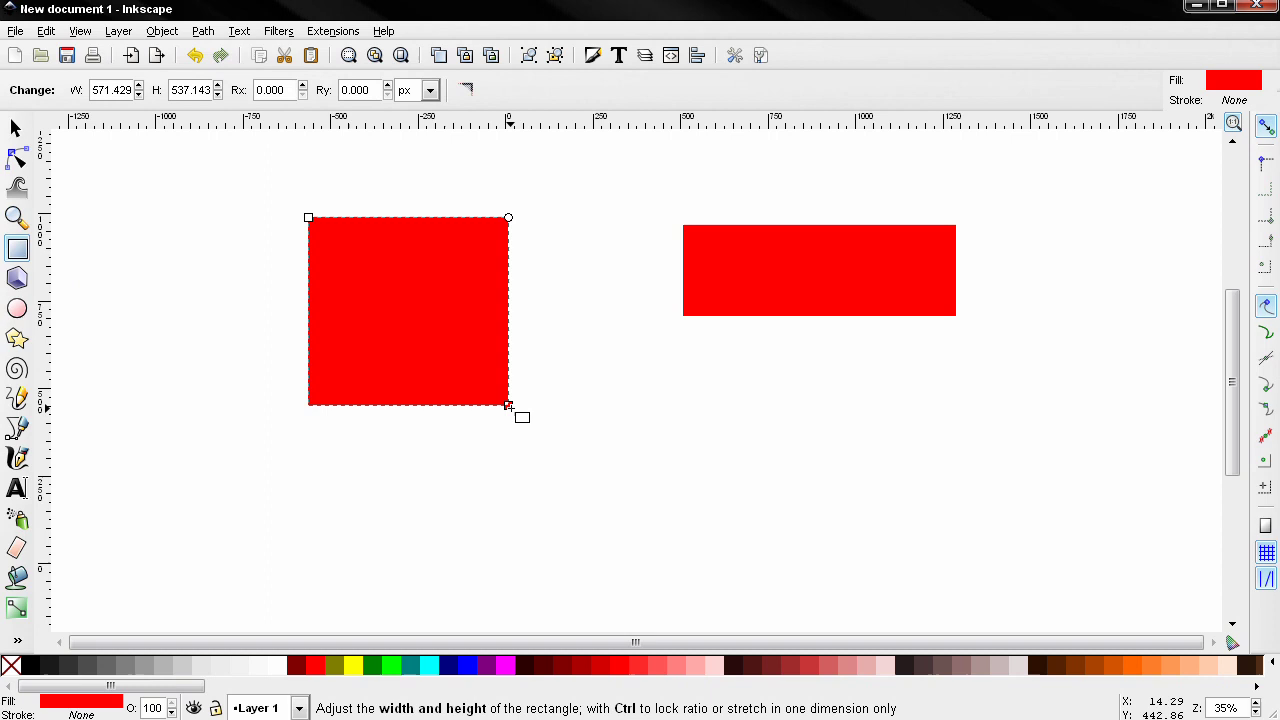
left_click_drag(508, 405, 507, 467)
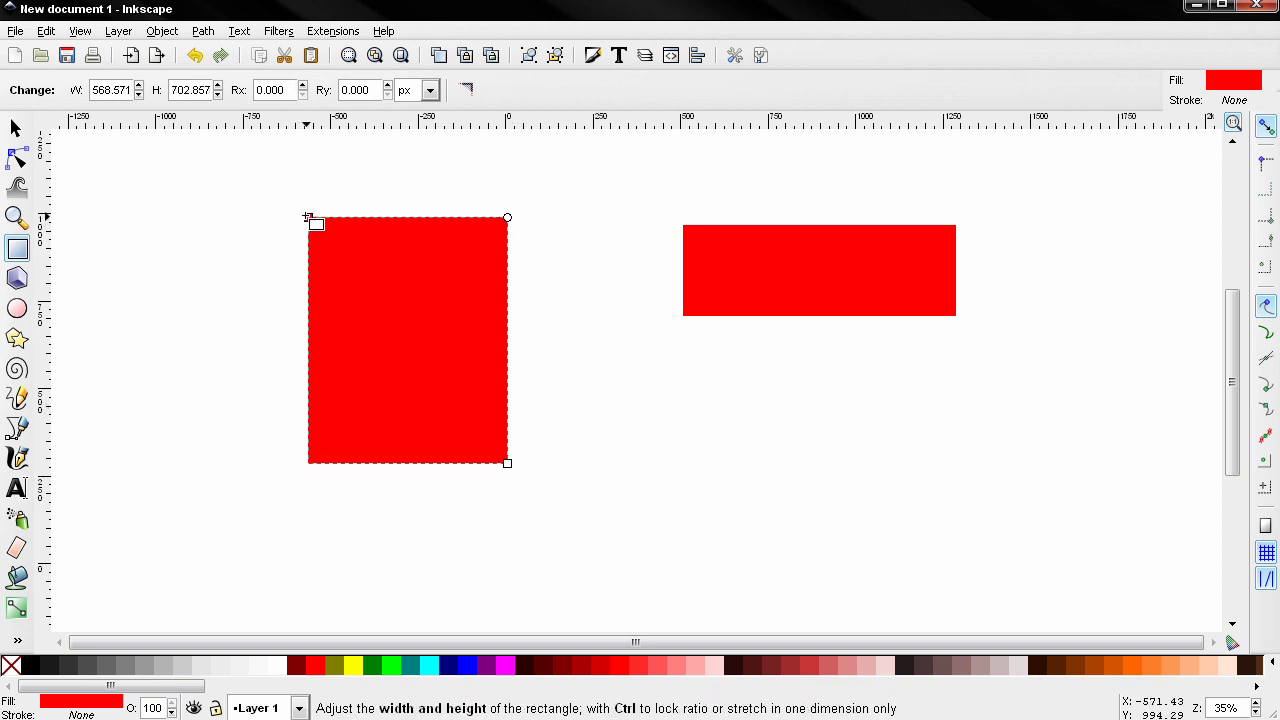
left_click_drag(309, 218, 186, 205)
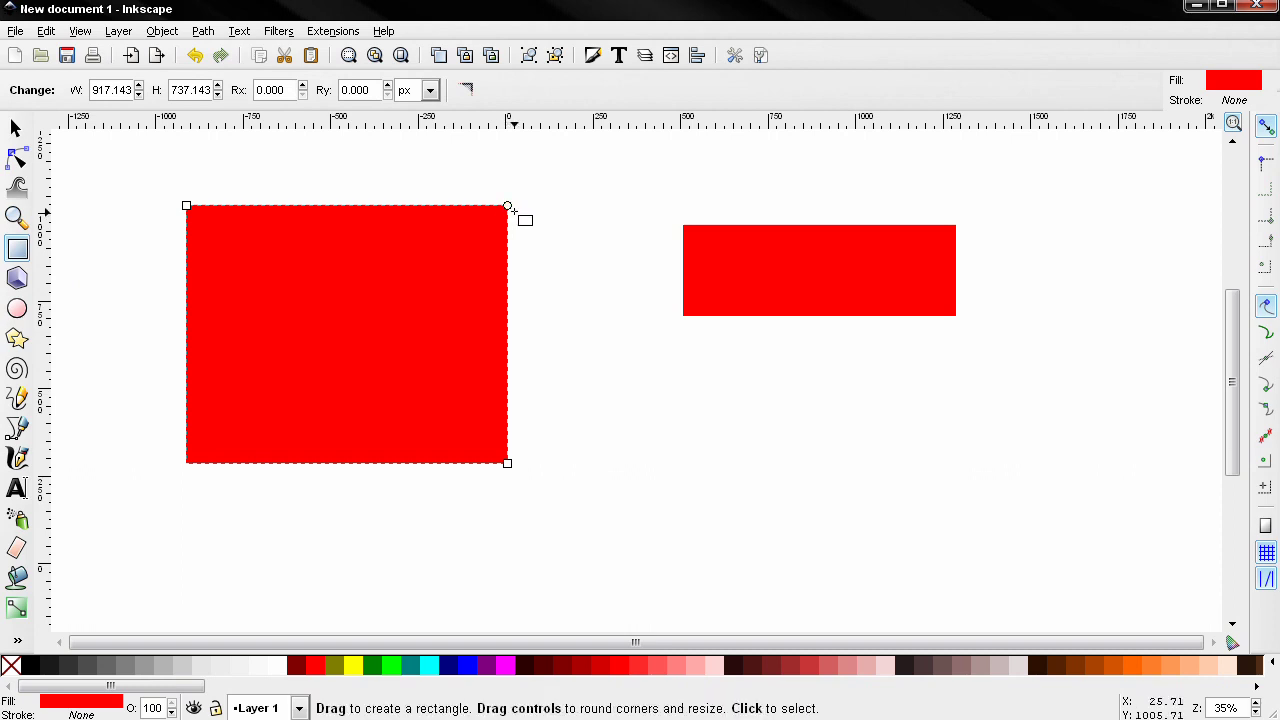
left_click_drag(508, 207, 507, 258)
left_click_drag(506, 206, 466, 205)
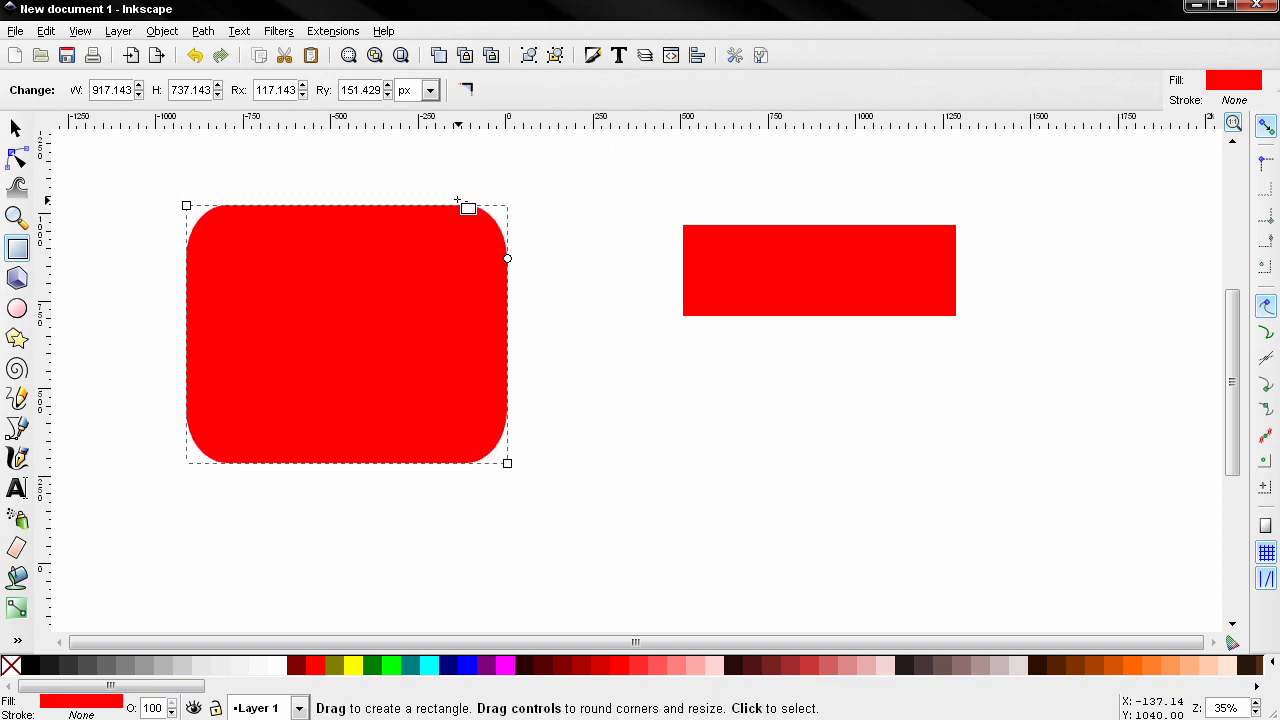
Set the corner radii Rx and Ry to exactly 100 px.
double_click(282, 90)
type("100")
key("Return")
double_click(368, 89)
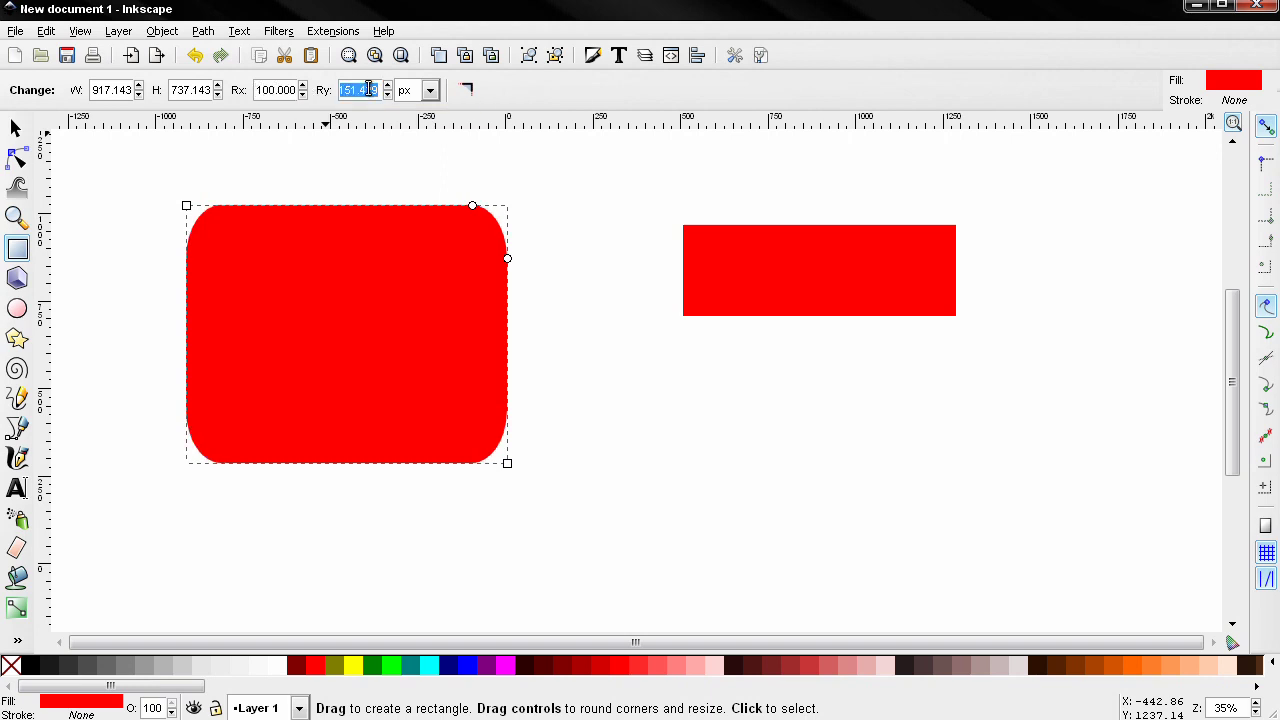
type("100")
key("Return")
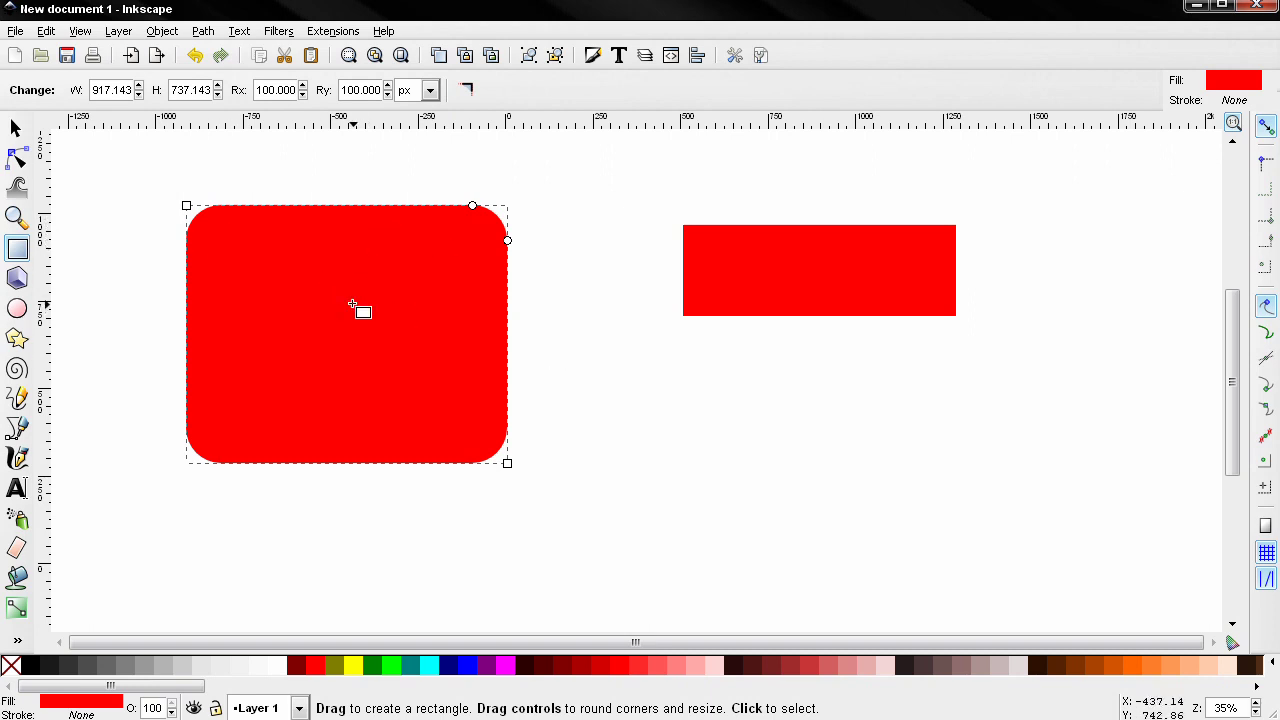
Draw a sharp-cornered rectangle below the right bar and size it 1000 × 1000 px.
mouse_move(635, 371)
left_mouse_down()
mouse_move(714, 438)
mouse_move(788, 532)
mouse_move(822, 540)
left_mouse_up()
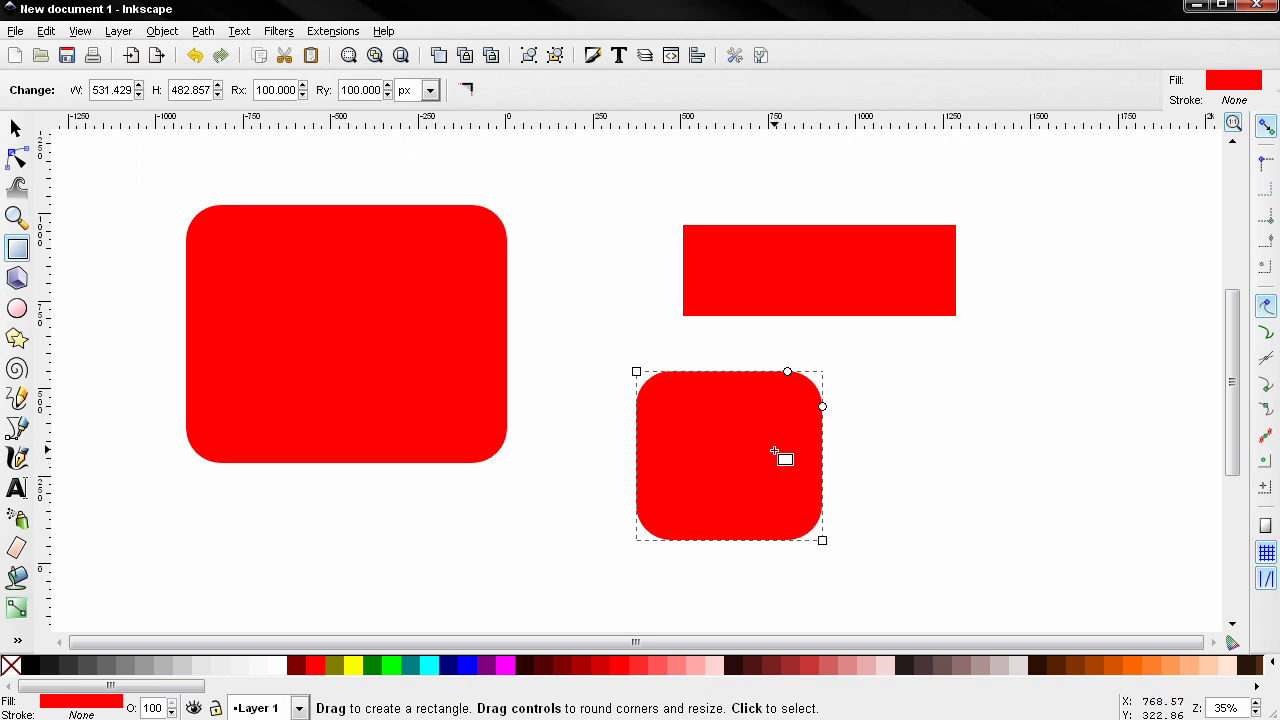
left_click(467, 89)
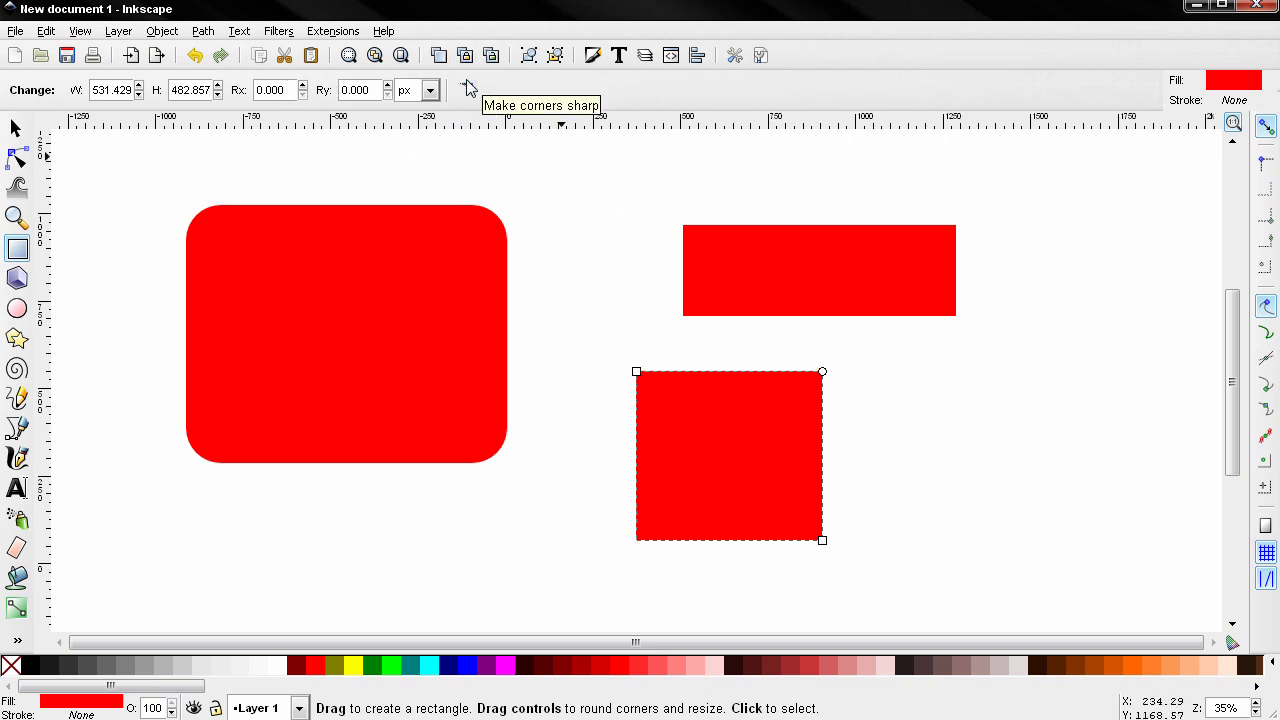
triple_click(110, 90)
type("1000")
key("Tab")
type("1")
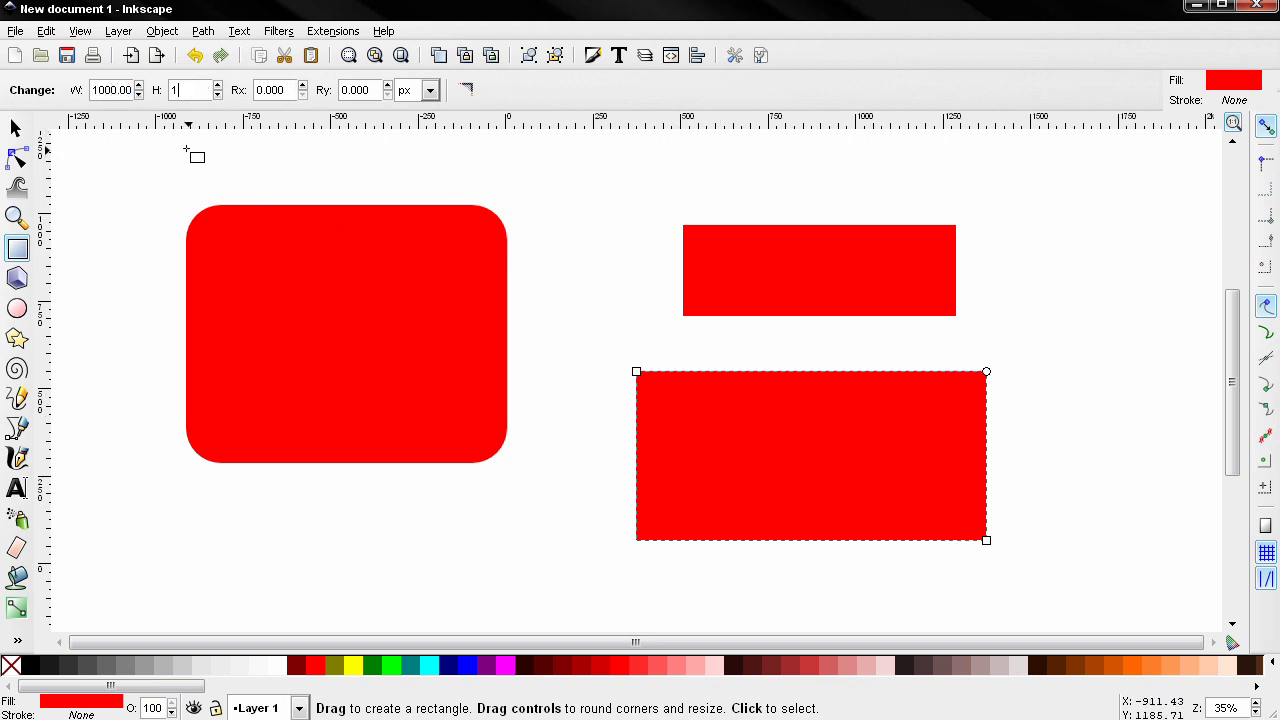
key("Return")
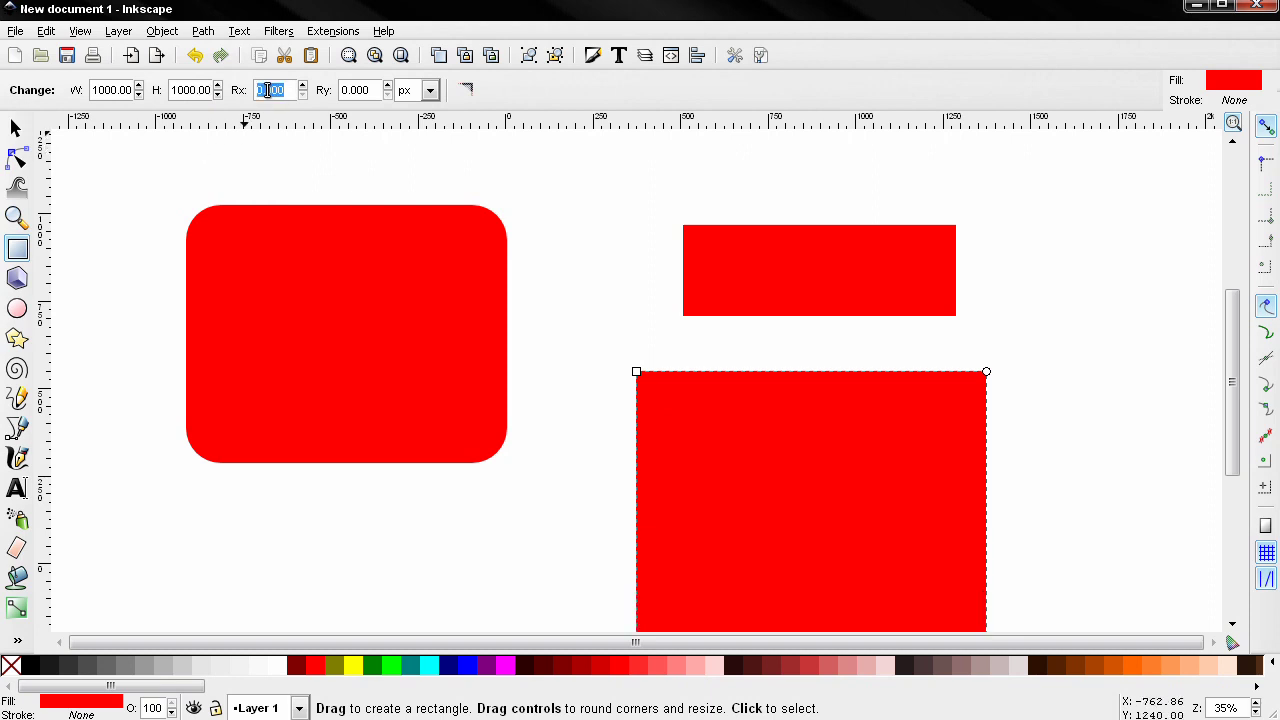
Round its corners with Rx and Ry of 150 px.
type("150")
key("Tab")
type("1")
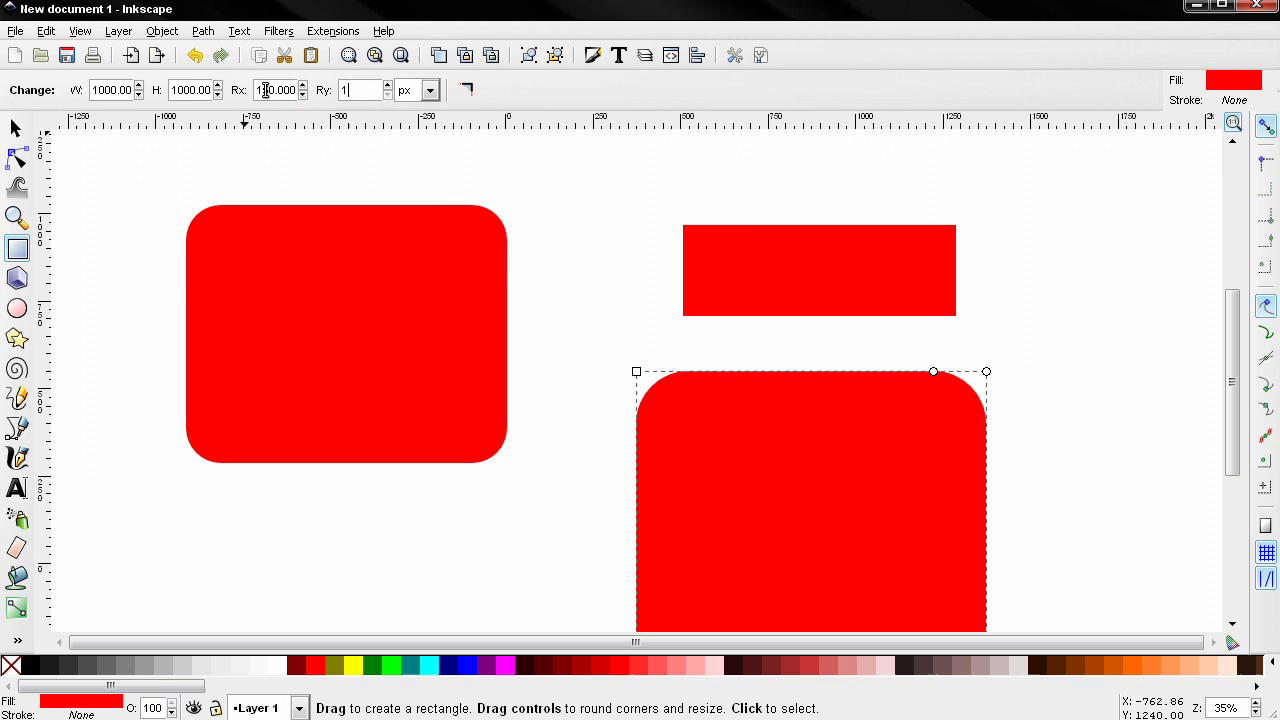
type("50.0")
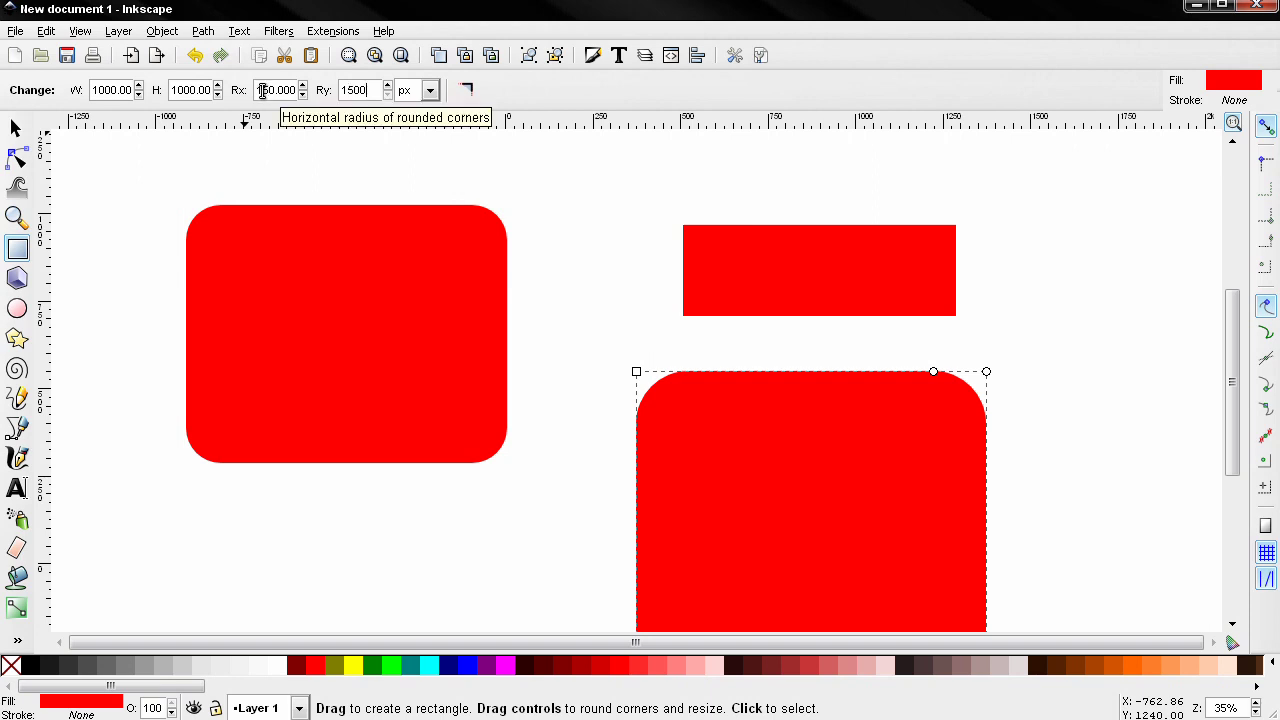
key("BackSpace")
key("Return")
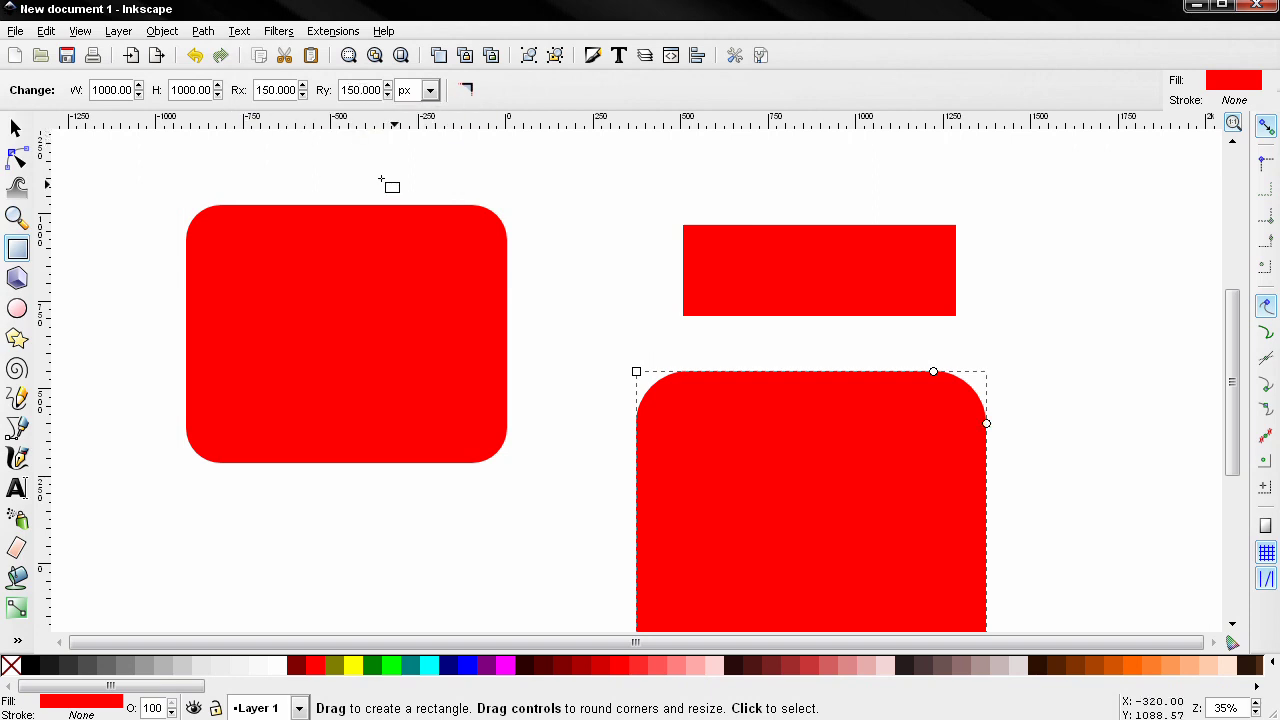
scroll(640, 365, "down", 3)
scroll(640, 365, "right", 1)
scroll(588, 257, "down", 1)
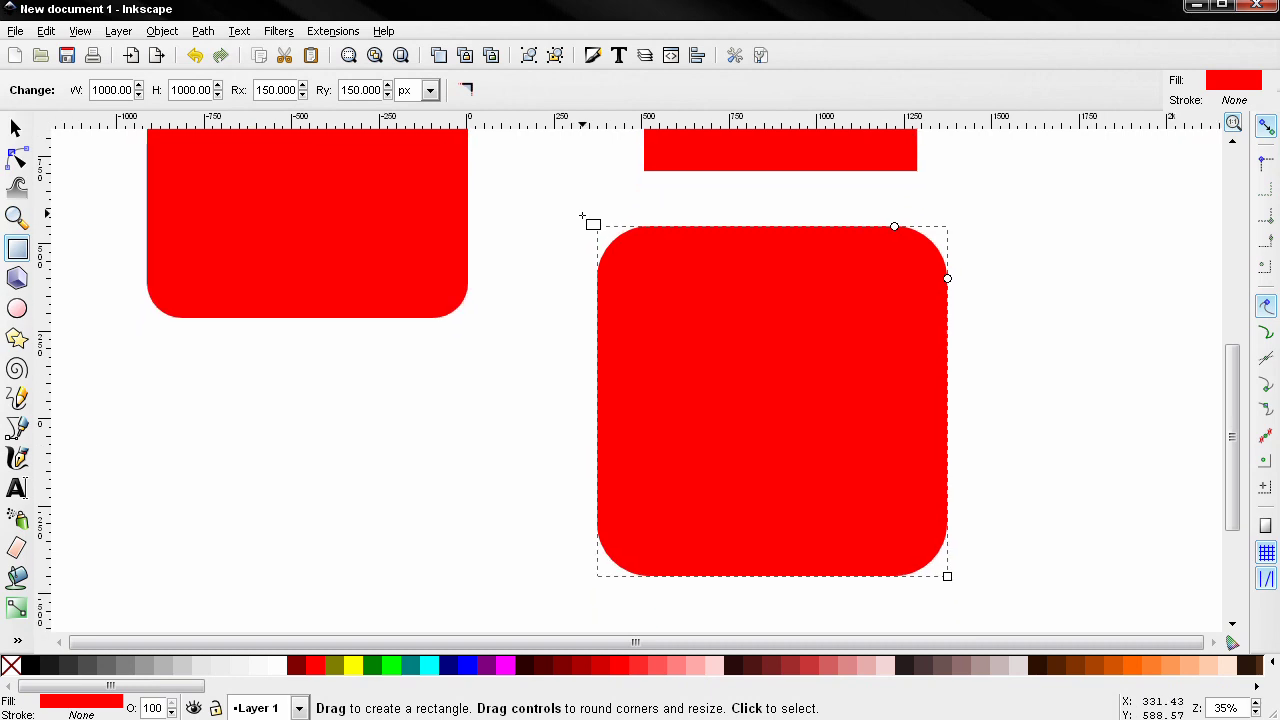
left_click(430, 92)
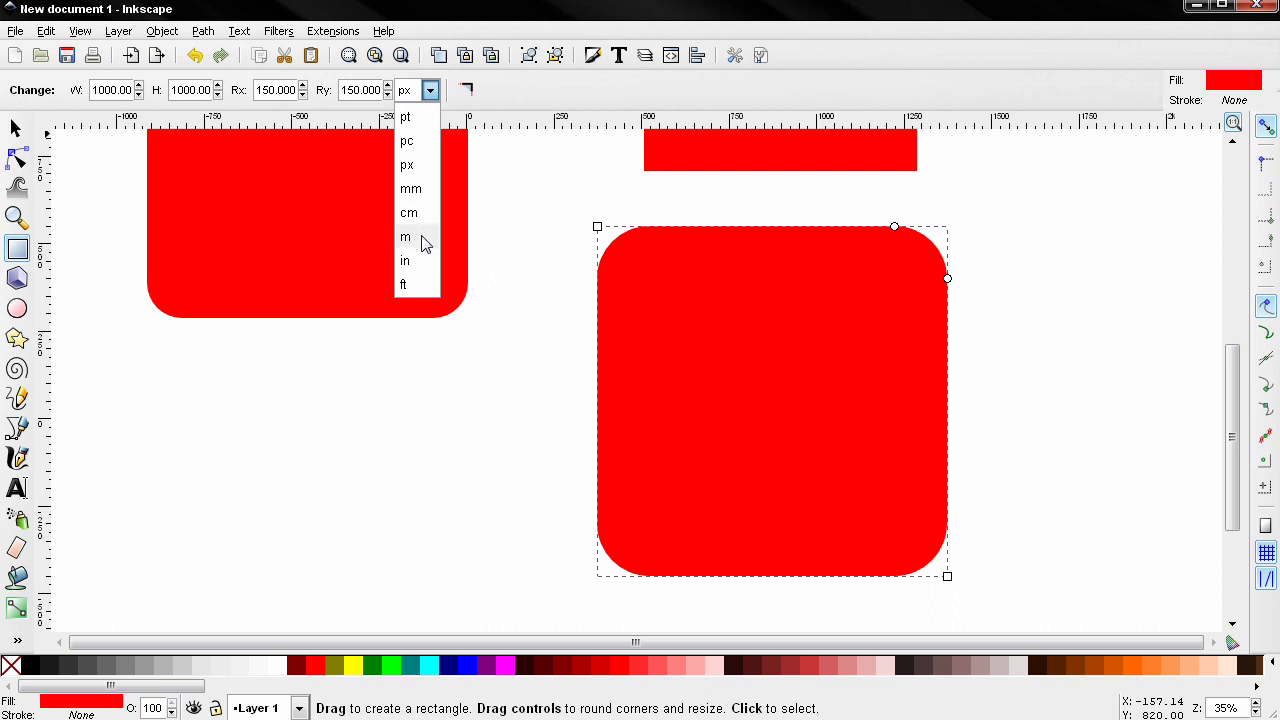
left_click(544, 88)
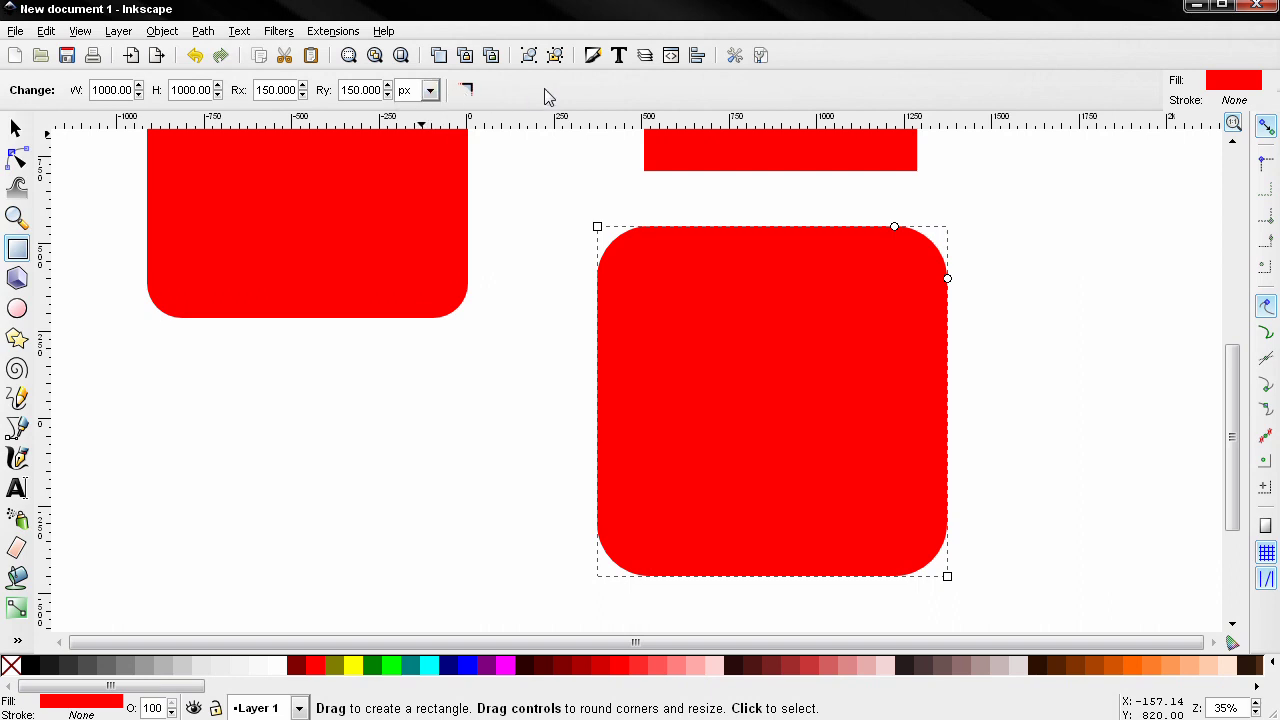
scroll(454, 229, "up", 2)
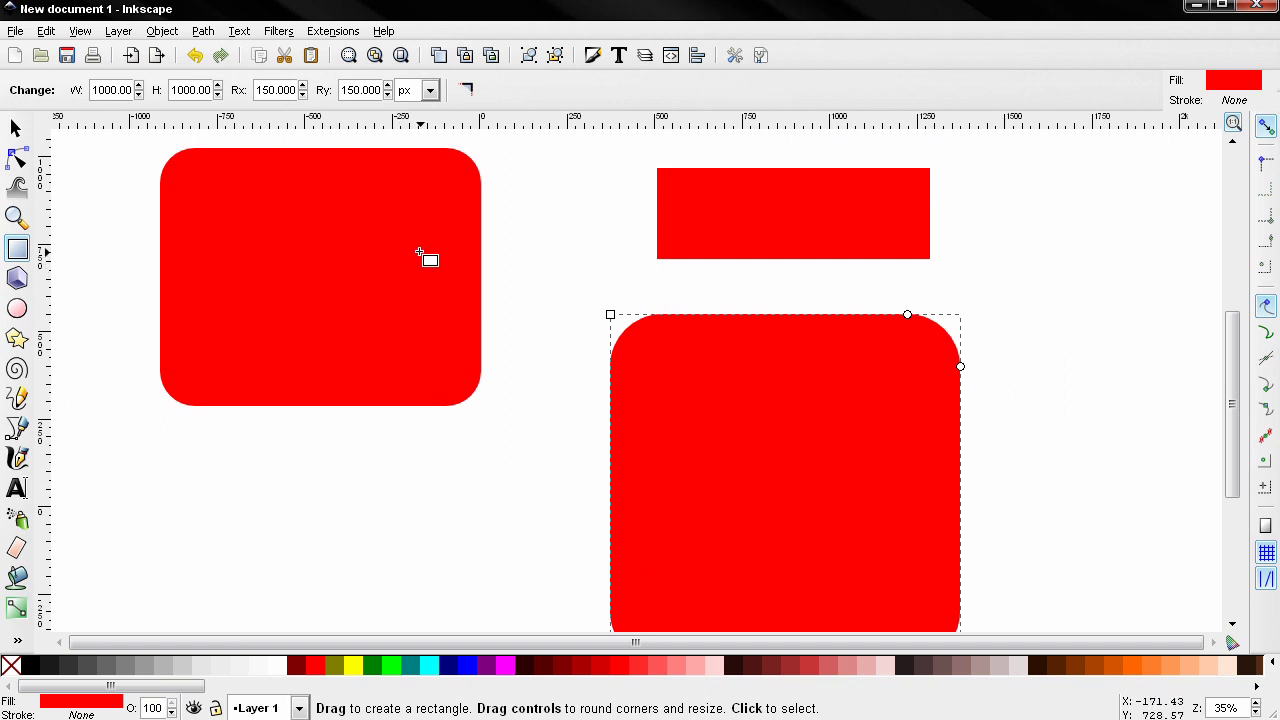
scroll(526, 269, "down", 2)
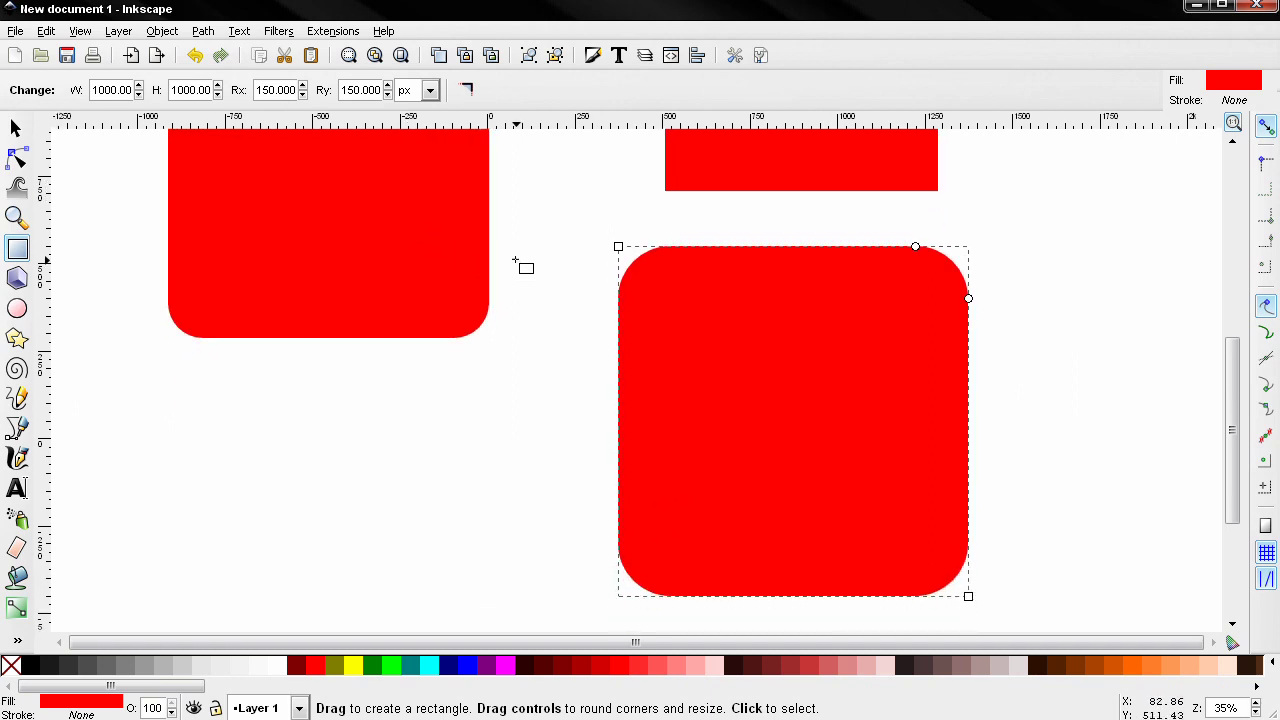